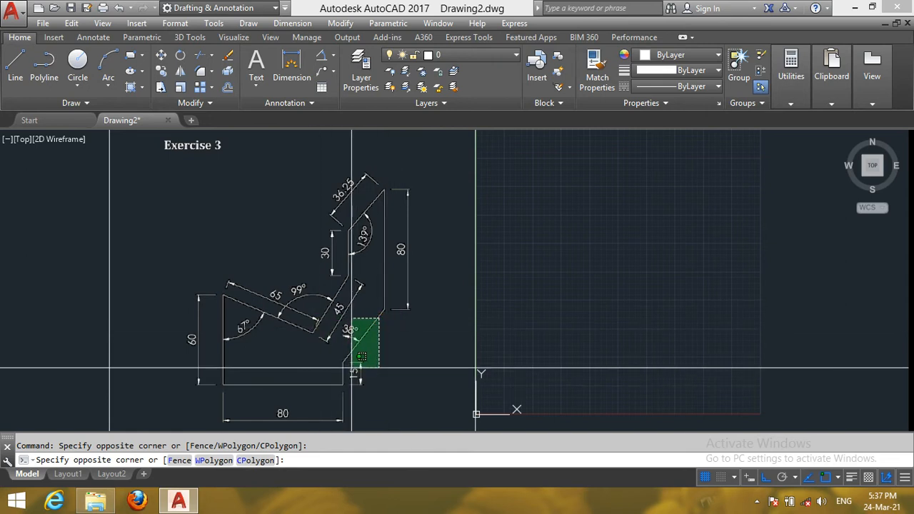
Step: Examine the Exercise 3 reference profile, checking the edges and angles along its inner and outer right-hand contour
{"action": "left_click", "coordinate": [362, 357]}
{"action": "left_click", "coordinate": [389, 326]}
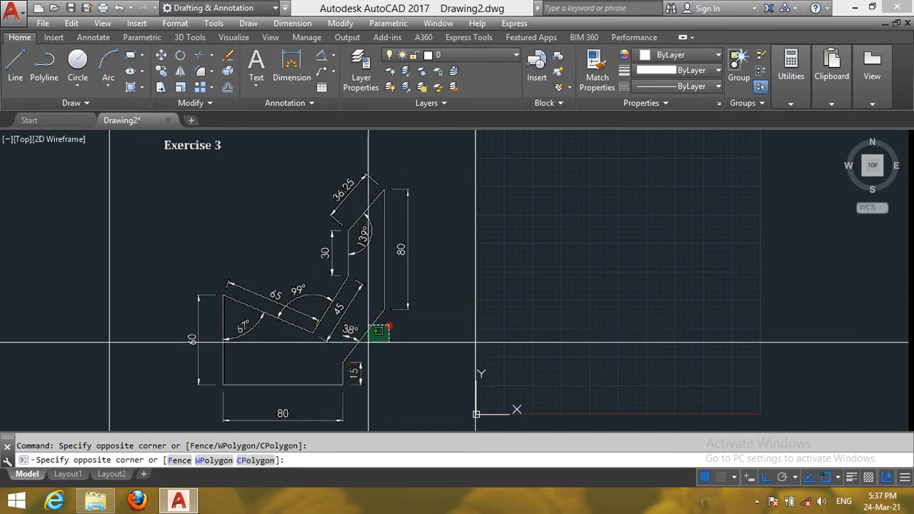
{"action": "left_click", "coordinate": [348, 361]}
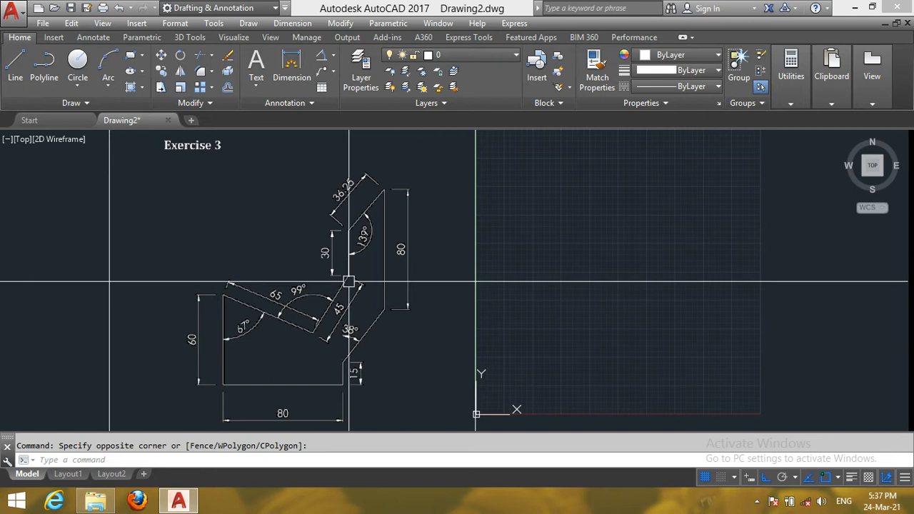
{"action": "mouse_move", "coordinate": [352, 277]}
{"action": "left_mouse_down"}
{"action": "mouse_move", "coordinate": [300, 343]}
{"action": "mouse_move", "coordinate": [307, 349]}
{"action": "left_mouse_up"}
{"action": "left_click", "coordinate": [307, 350]}
{"action": "mouse_move", "coordinate": [316, 265]}
{"action": "left_mouse_down"}
{"action": "mouse_move", "coordinate": [357, 271]}
{"action": "mouse_move", "coordinate": [351, 265]}
{"action": "left_mouse_up"}
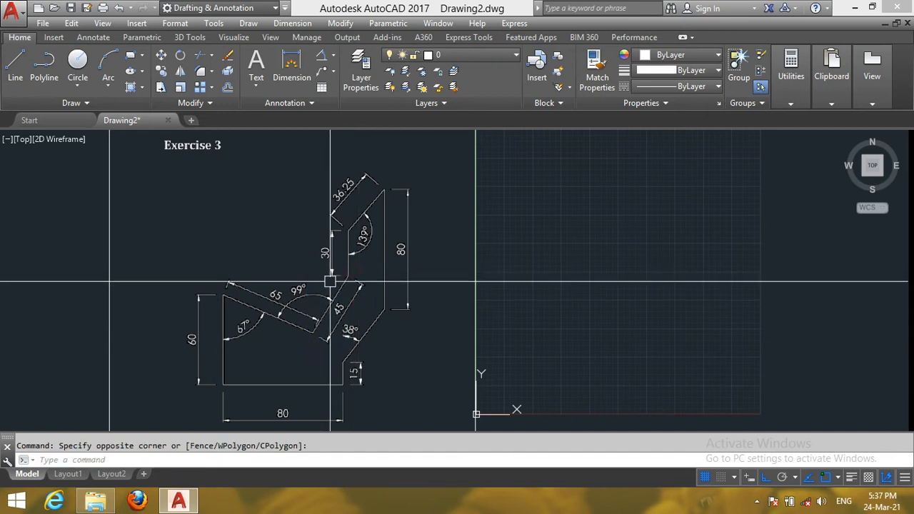
{"action": "left_click", "coordinate": [305, 348]}
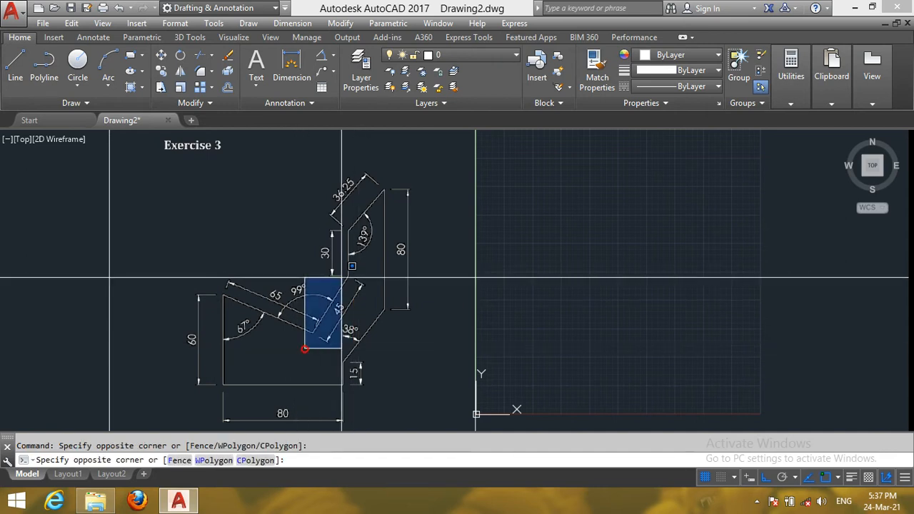
{"action": "left_click", "coordinate": [357, 273]}
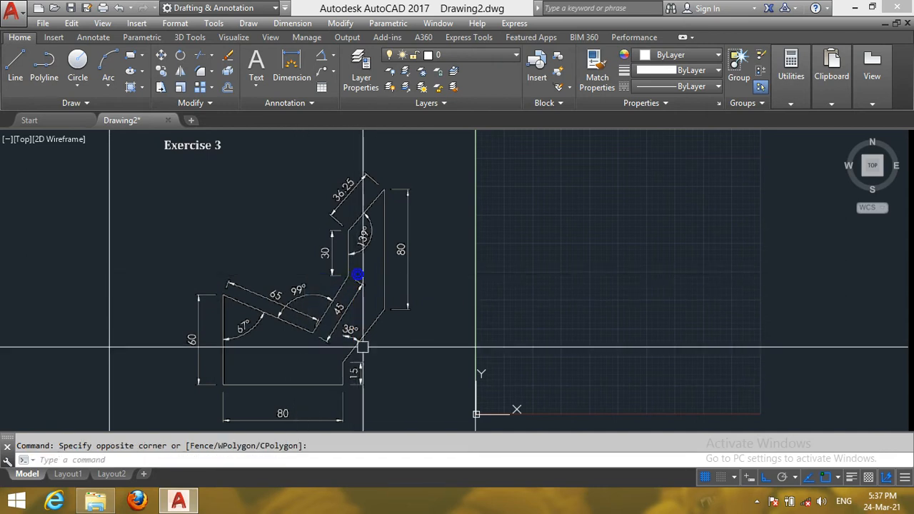
{"action": "left_click", "coordinate": [327, 364]}
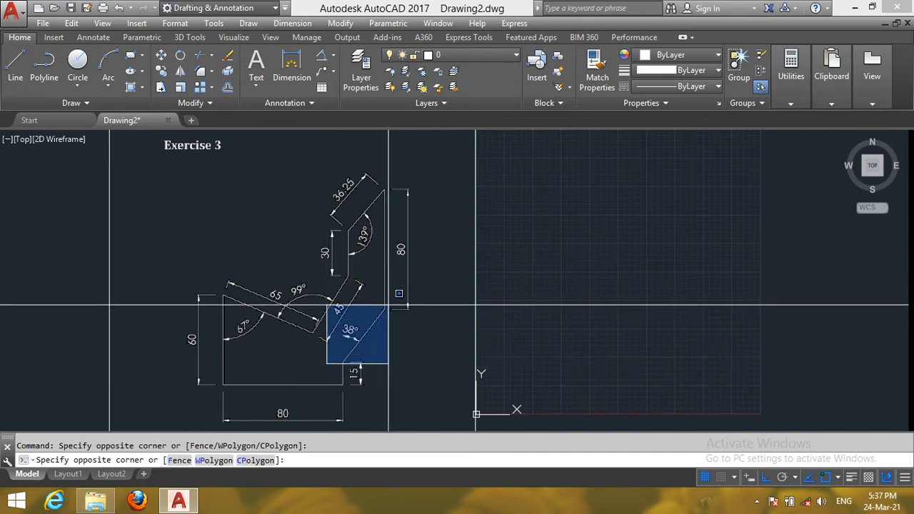
{"action": "left_click", "coordinate": [388, 306]}
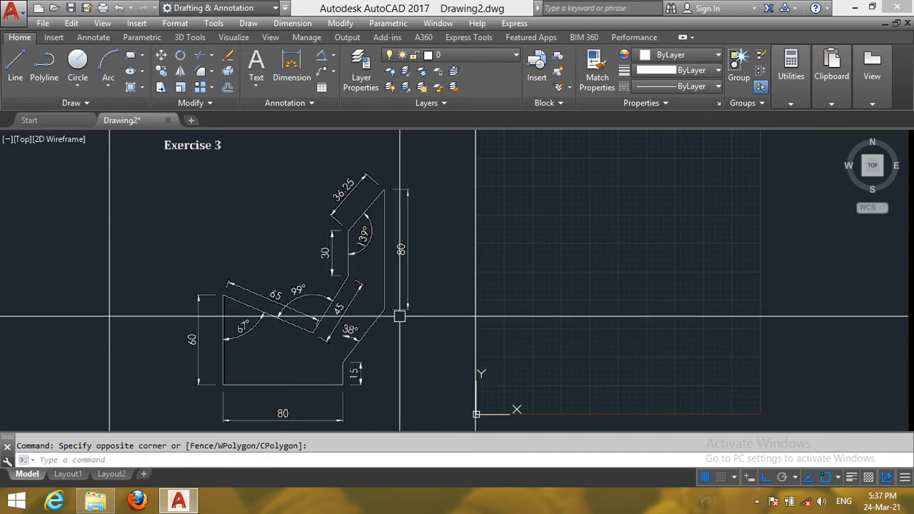
{"action": "left_click", "coordinate": [399, 316]}
{"action": "left_click", "coordinate": [385, 373]}
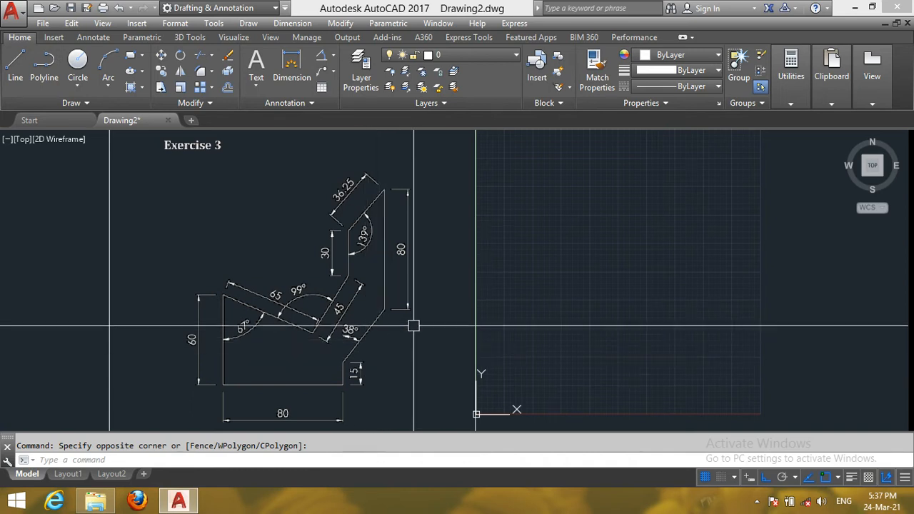
{"action": "left_click", "coordinate": [393, 308]}
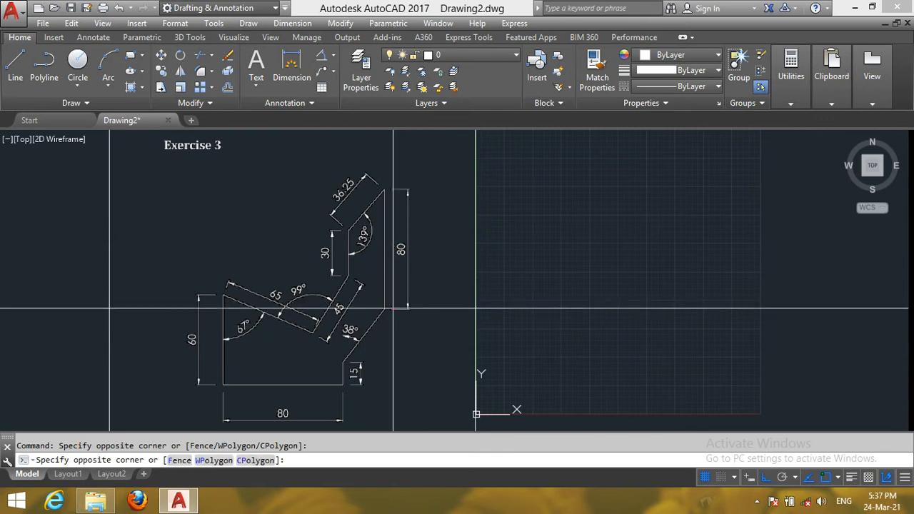
{"action": "left_click", "coordinate": [381, 186]}
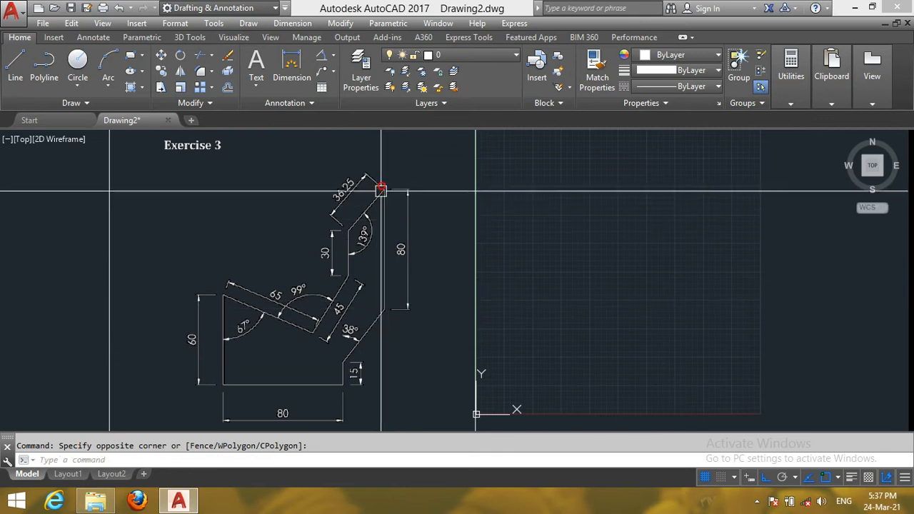
{"action": "left_click", "coordinate": [358, 360]}
{"action": "mouse_move", "coordinate": [358, 360]}
{"action": "left_mouse_down"}
{"action": "mouse_move", "coordinate": [333, 367]}
{"action": "mouse_move", "coordinate": [330, 357]}
{"action": "left_mouse_up"}
{"action": "left_click", "coordinate": [330, 356]}
{"action": "left_click", "coordinate": [364, 412]}
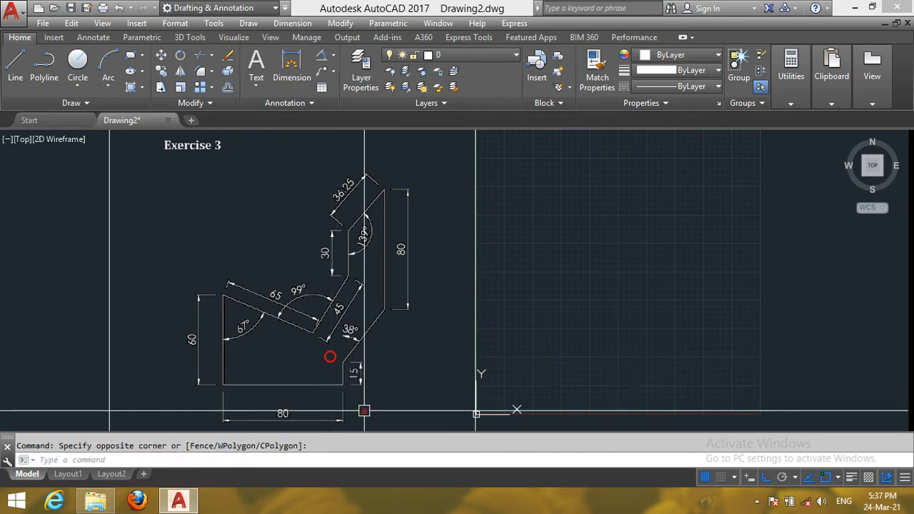
{"action": "left_click", "coordinate": [325, 354]}
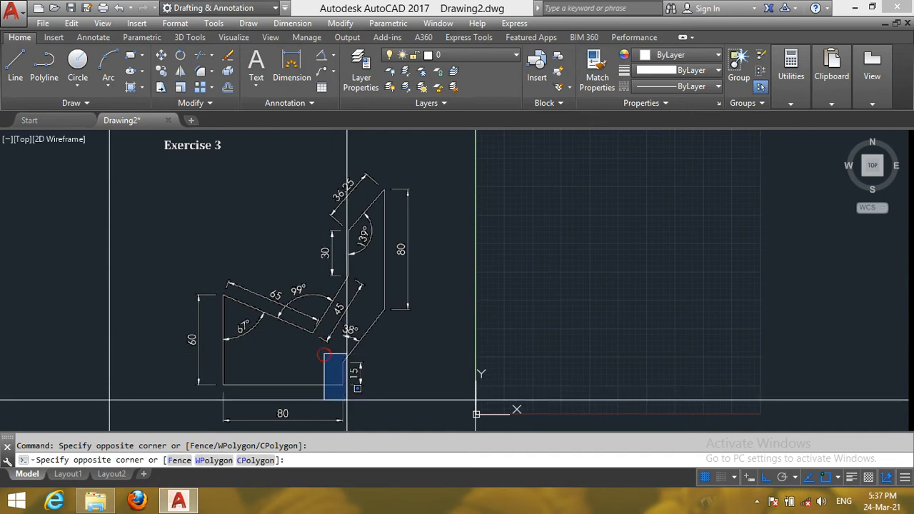
{"action": "left_click", "coordinate": [357, 400]}
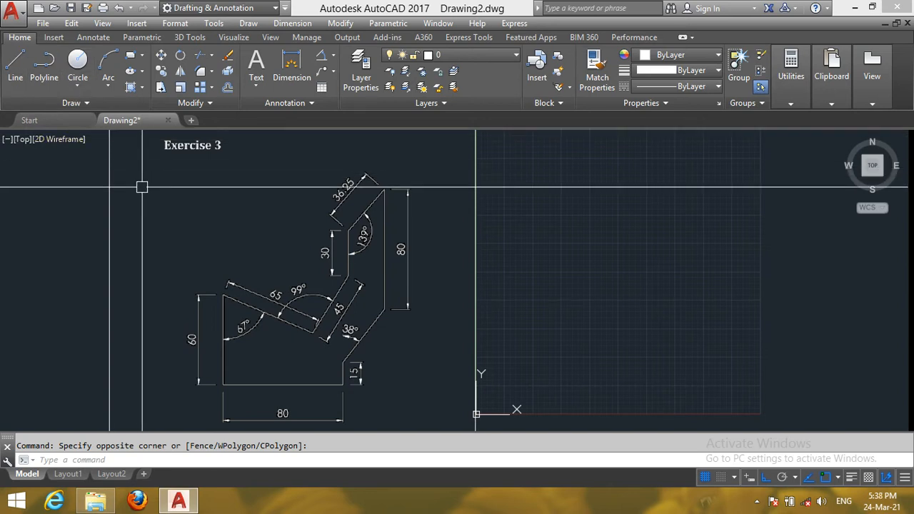
Step: Start a line in the empty grid area beside the reference and draw its first segment 15 units long at 270°
{"action": "type", "text": "L"}
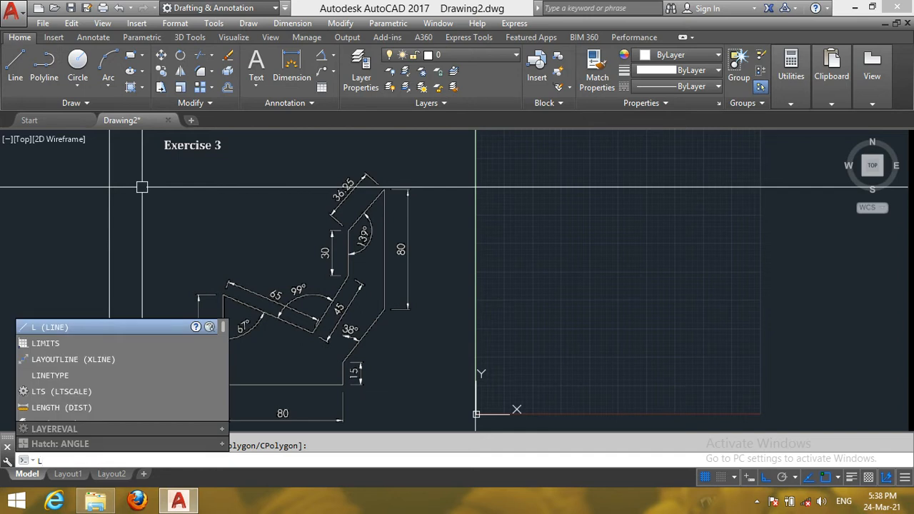
{"action": "key", "text": "Return"}
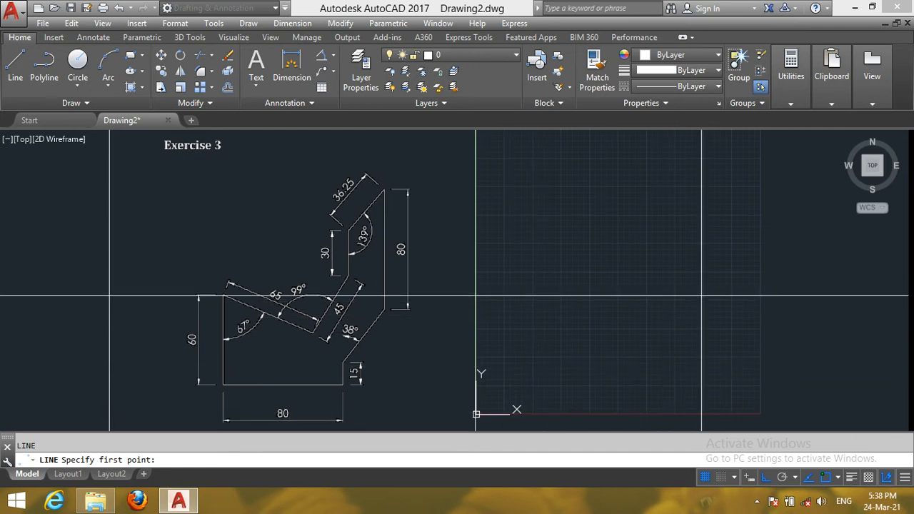
{"action": "left_click", "coordinate": [702, 309]}
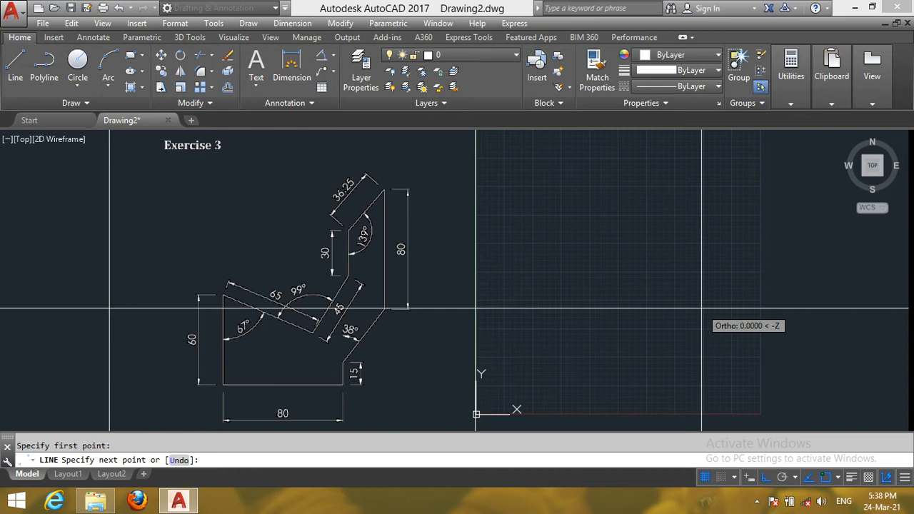
{"action": "type", "text": "@"}
{"action": "type", "text": "15<"}
{"action": "type", "text": "270"}
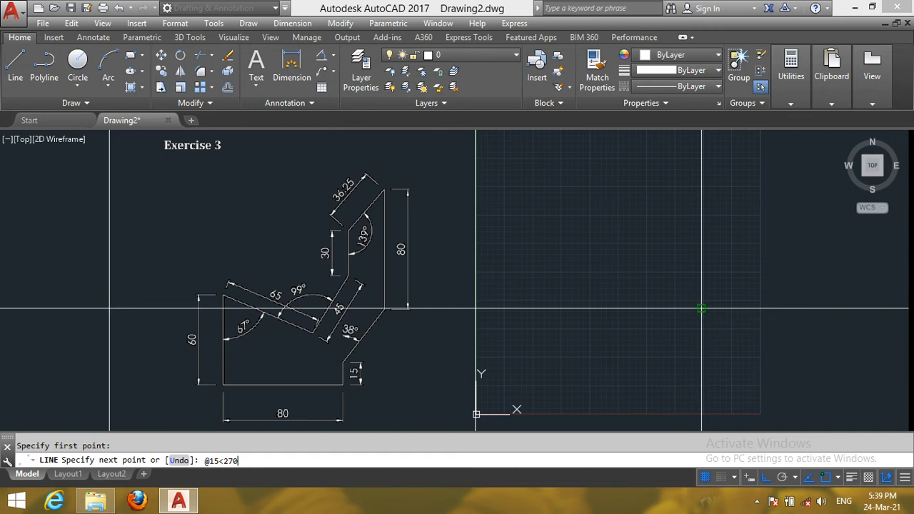
{"action": "key", "text": "Return"}
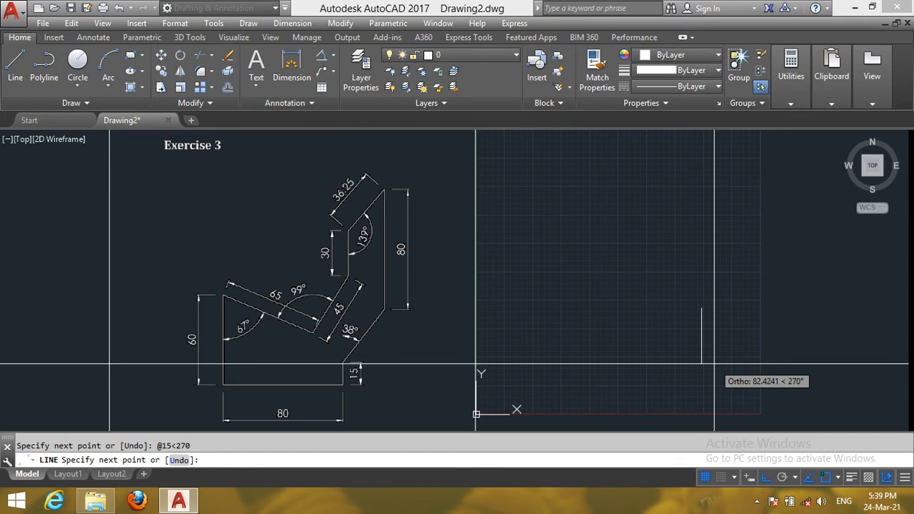
Step: Continue the line with the 80-unit base at 180° and the 60-unit vertical side at 90°
{"action": "type", "text": "@80<180"}
{"action": "key", "text": "Return"}
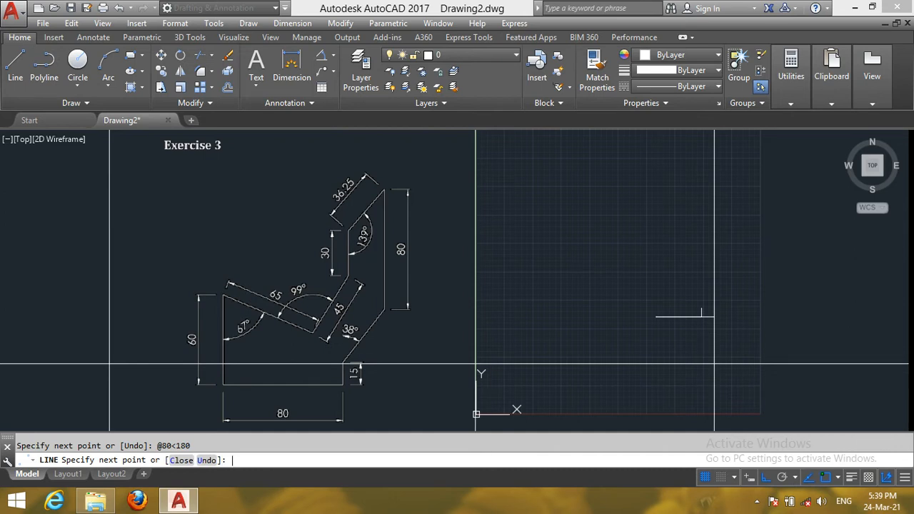
{"action": "type", "text": "@"}
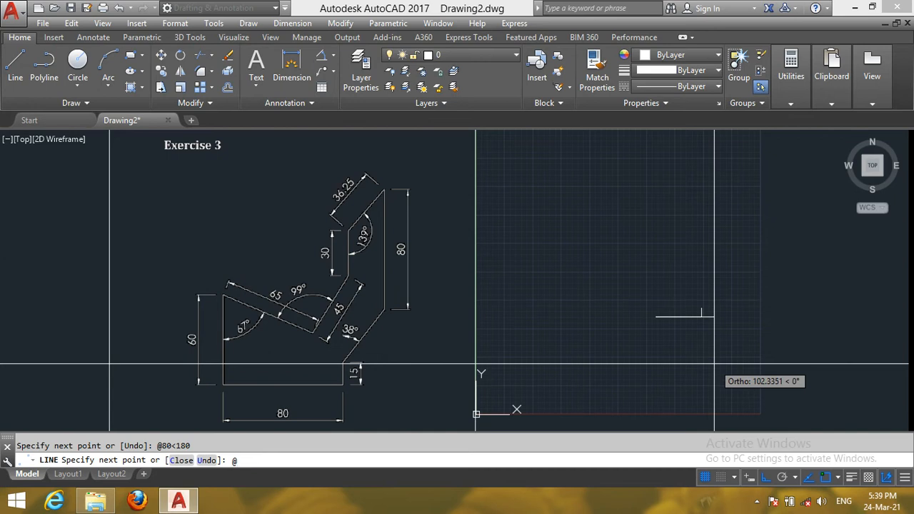
{"action": "type", "text": "60"}
{"action": "type", "text": "<90"}
{"action": "key", "text": "Return"}
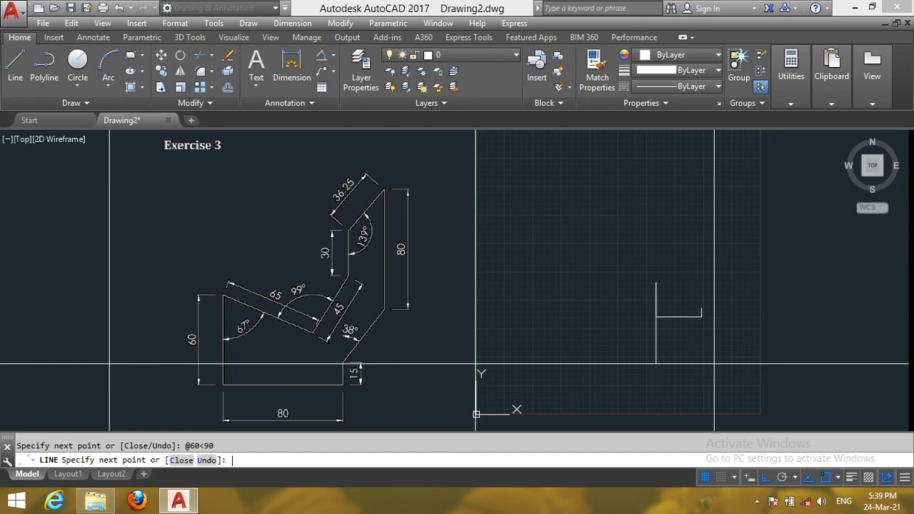
Step: Add the sloping top segment from the vertical side's upper end, 65 units long at -23°
{"action": "type", "text": "@"}
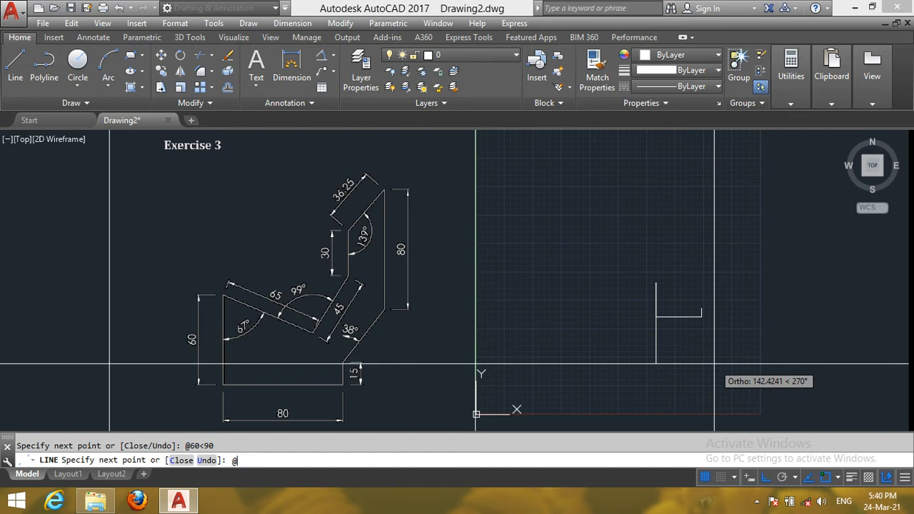
{"action": "type", "text": "65"}
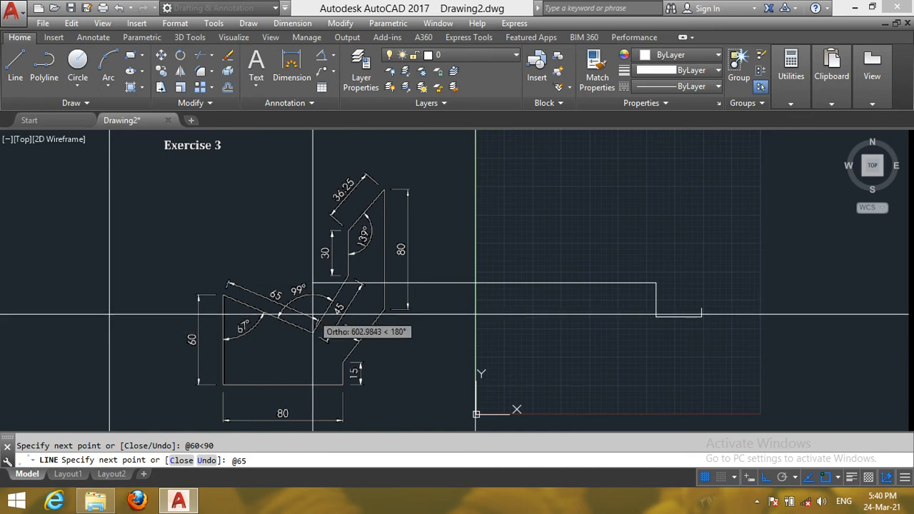
{"action": "left_click", "coordinate": [787, 104]}
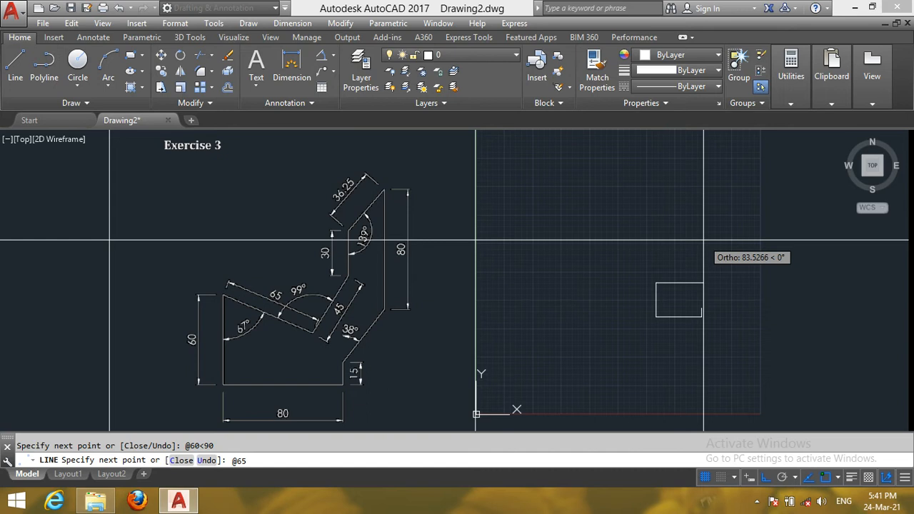
{"action": "type", "text": "<23"}
{"action": "key", "text": "Left"}
{"action": "key", "text": "Left"}
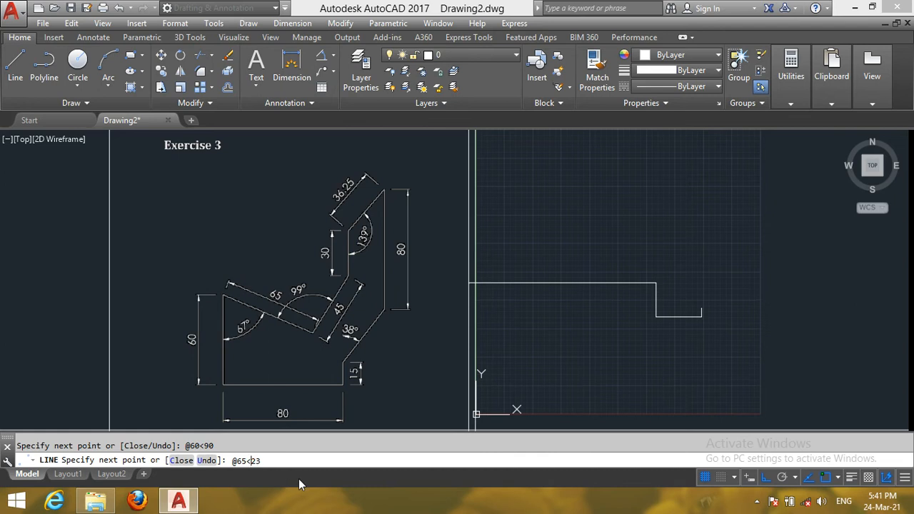
{"action": "type", "text": "-"}
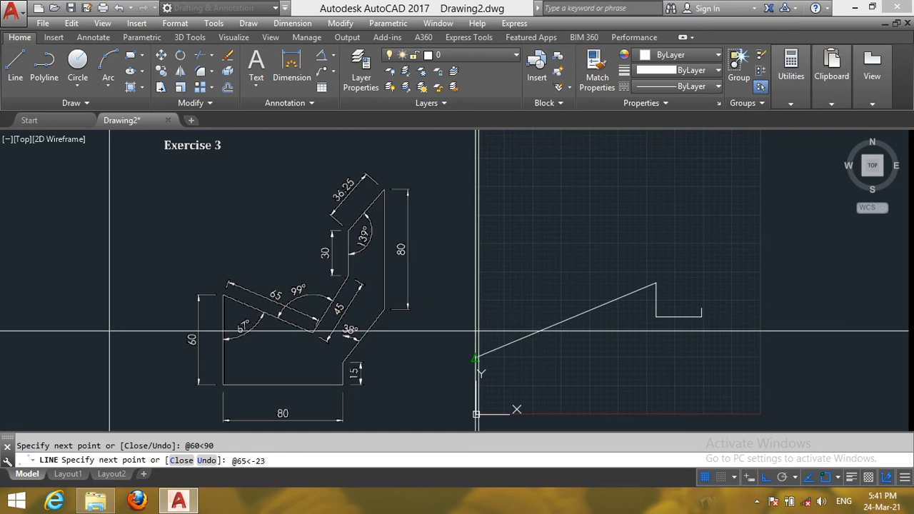
{"action": "key", "text": "Return"}
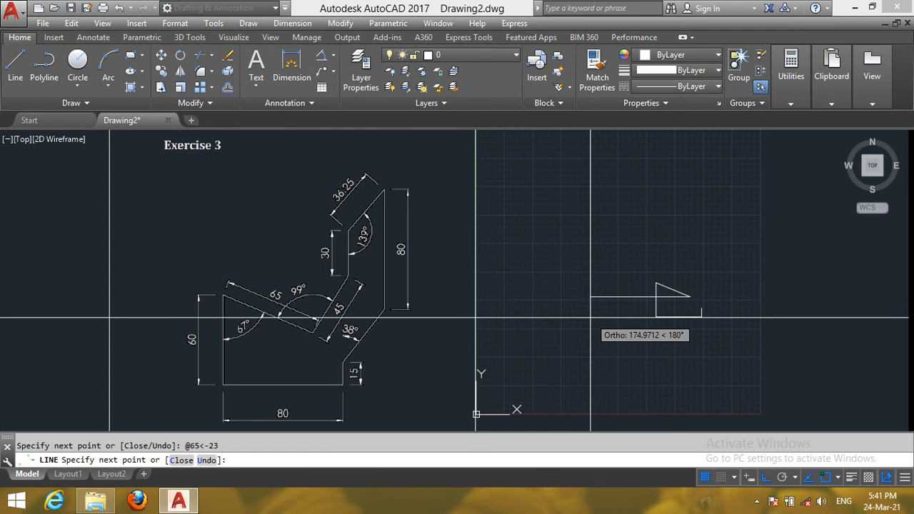
{"action": "type", "text": "#"}
{"action": "key", "text": "BackSpace"}
{"action": "type", "text": "@"}
{"action": "type", "text": "45"}
{"action": "type", "text": "<"}
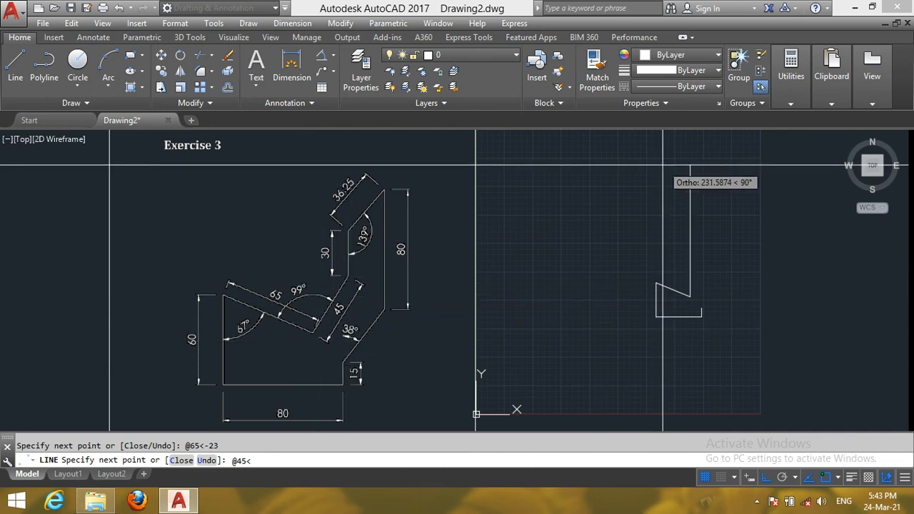
Step: Open the QuickCalc calculator and add 99 and 23 to work out the next segment's angle
{"action": "left_click", "coordinate": [786, 106]}
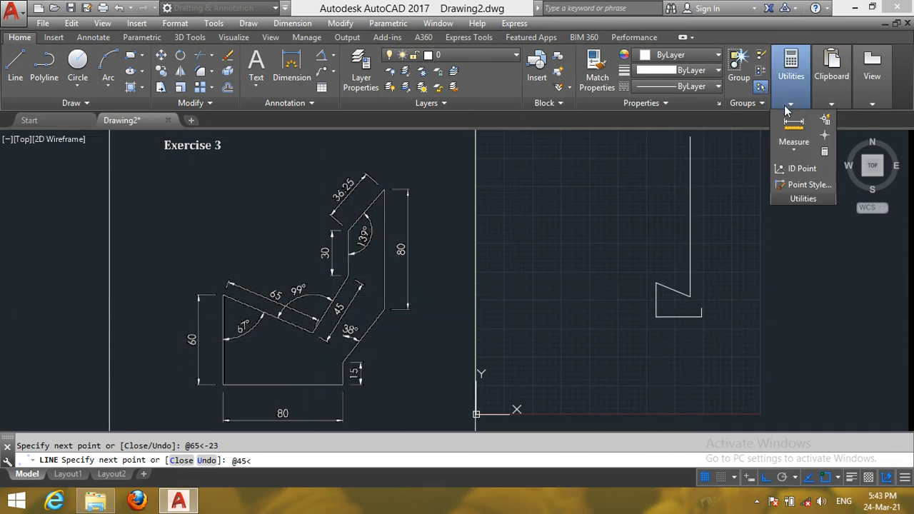
{"action": "left_click", "coordinate": [825, 155]}
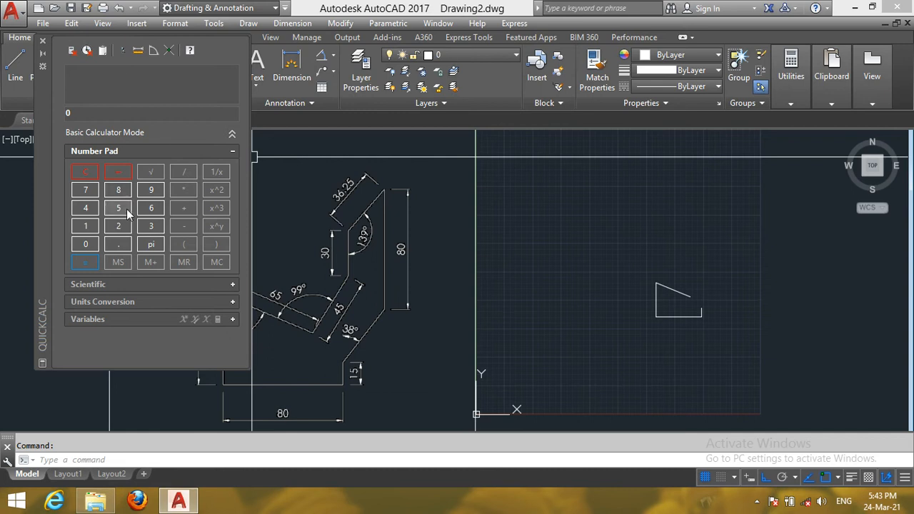
{"action": "left_click", "coordinate": [152, 191]}
{"action": "left_click", "coordinate": [151, 191]}
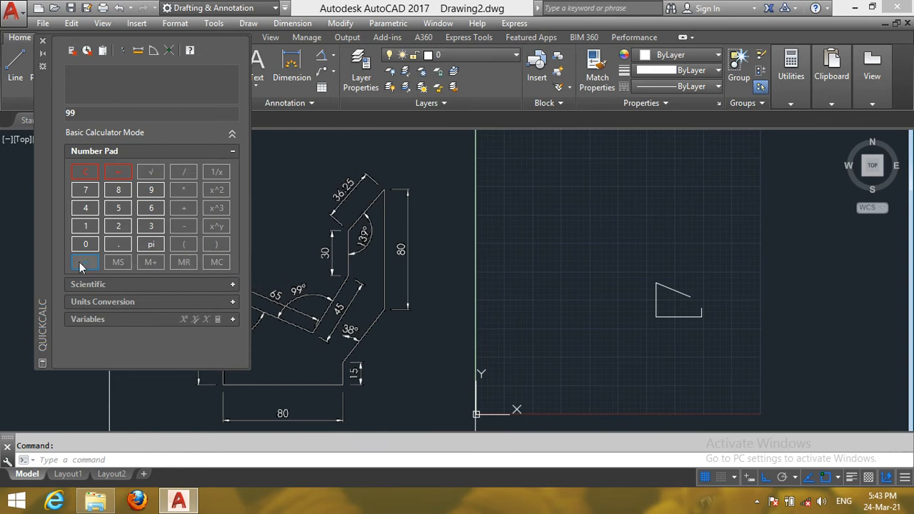
{"action": "left_click", "coordinate": [185, 211]}
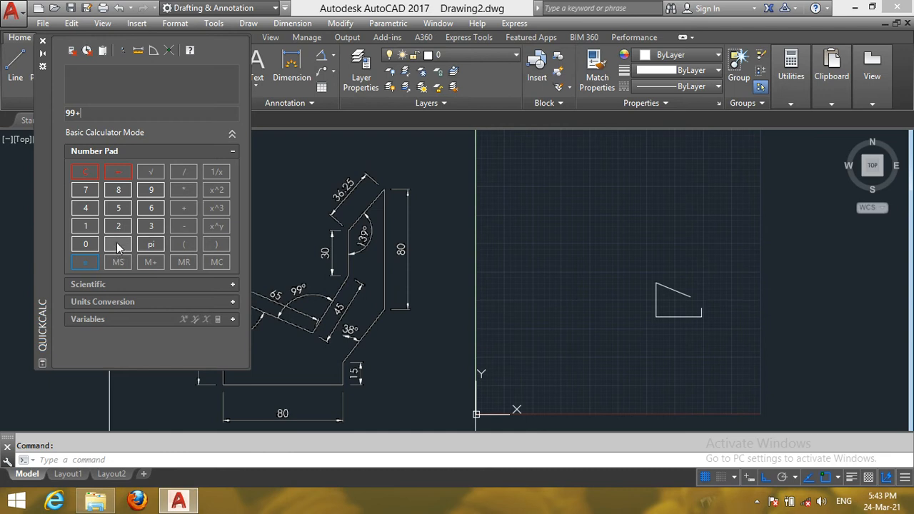
{"action": "left_click", "coordinate": [118, 227]}
{"action": "left_click", "coordinate": [151, 227]}
{"action": "left_click", "coordinate": [86, 265]}
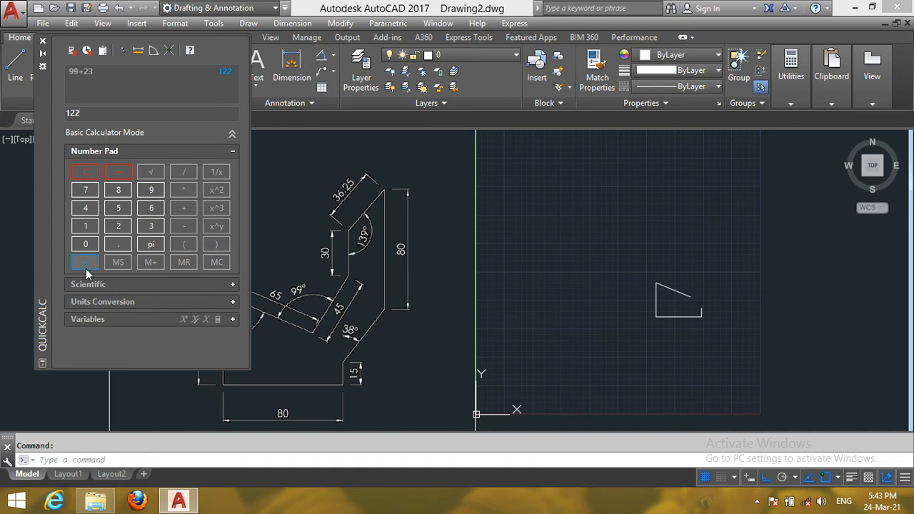
Step: Subtract 122 from 180 in the calculator to get the 45-unit segment's angle, and close the calculator
{"action": "left_click", "coordinate": [87, 172]}
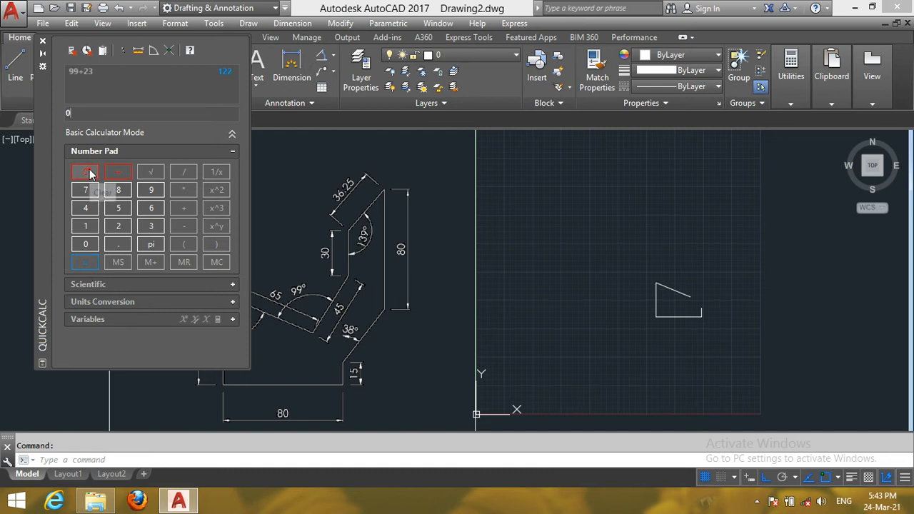
{"action": "left_click", "coordinate": [85, 227]}
{"action": "left_click", "coordinate": [118, 191]}
{"action": "left_click", "coordinate": [88, 244]}
{"action": "left_click", "coordinate": [187, 226]}
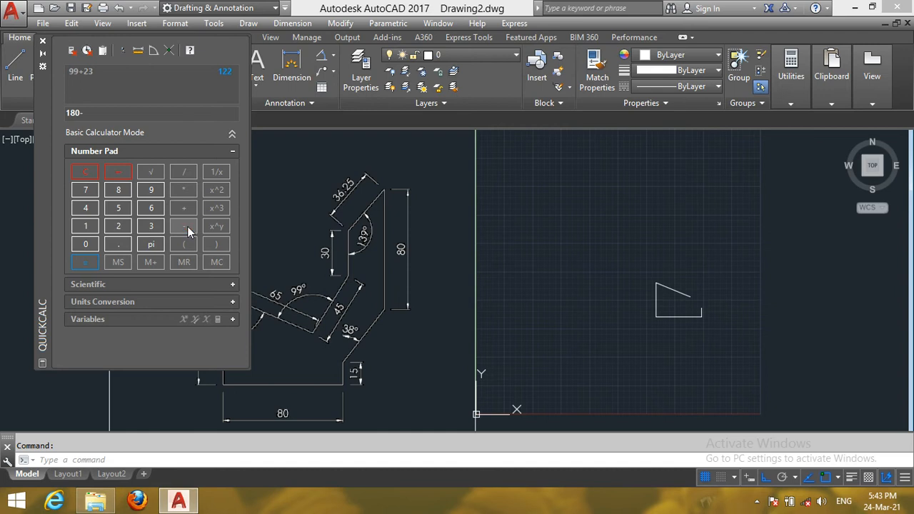
{"action": "left_click", "coordinate": [86, 226]}
{"action": "left_click", "coordinate": [118, 225]}
{"action": "left_click", "coordinate": [118, 226]}
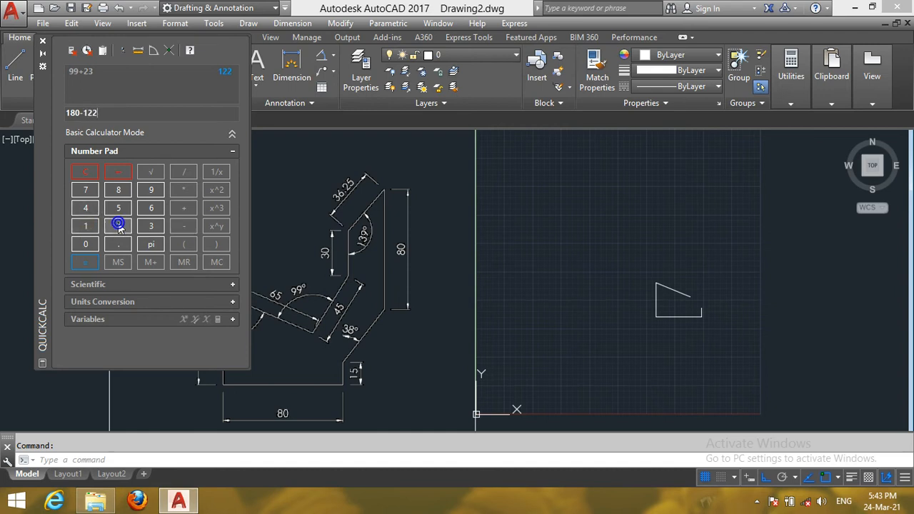
{"action": "left_click", "coordinate": [91, 266]}
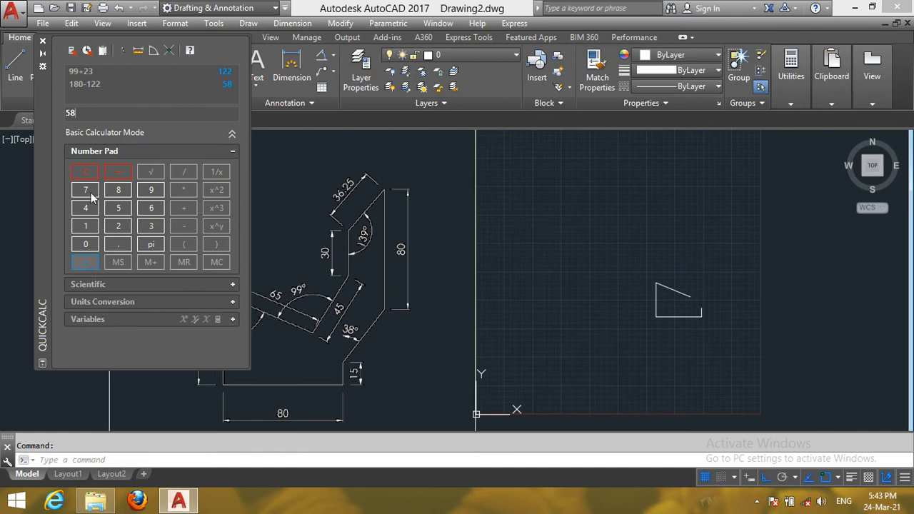
{"action": "left_click", "coordinate": [42, 42]}
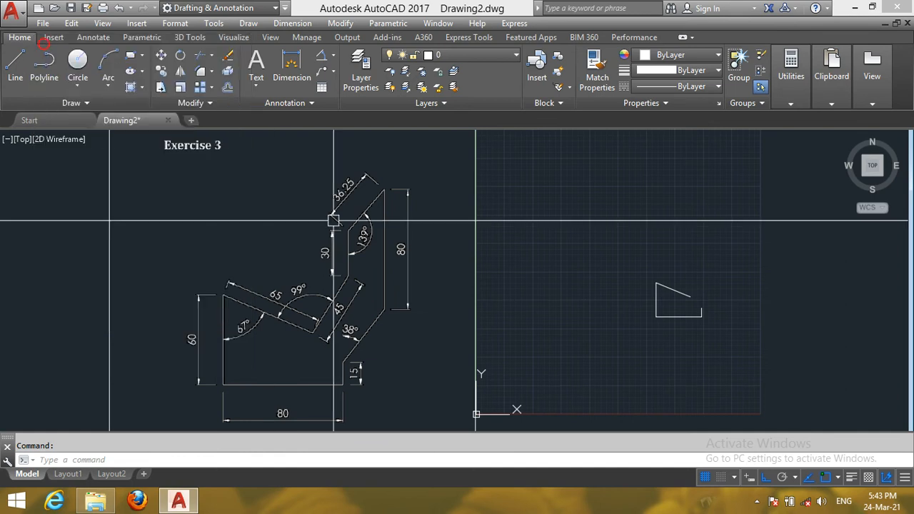
Step: Draw a 45-unit line at 58° from the lower end of the sloping 65-unit segment
{"action": "left_click", "coordinate": [681, 292]}
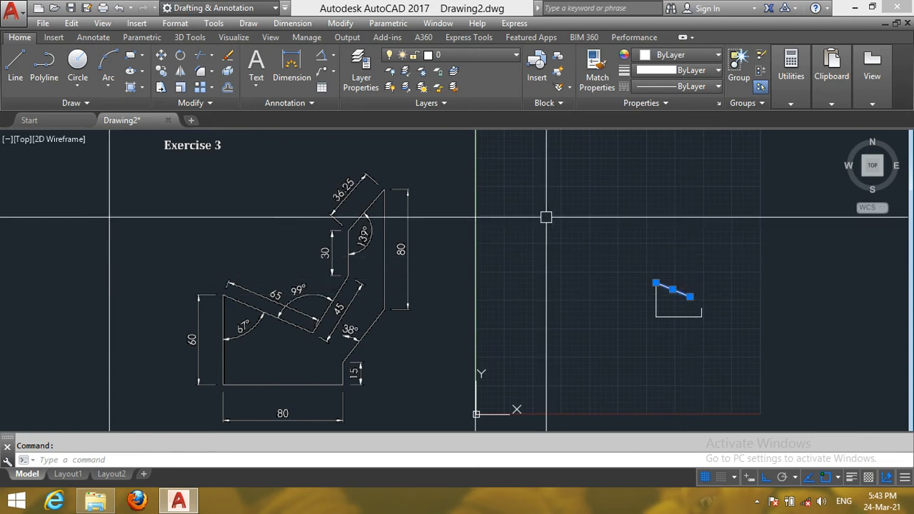
{"action": "key", "text": "Escape"}
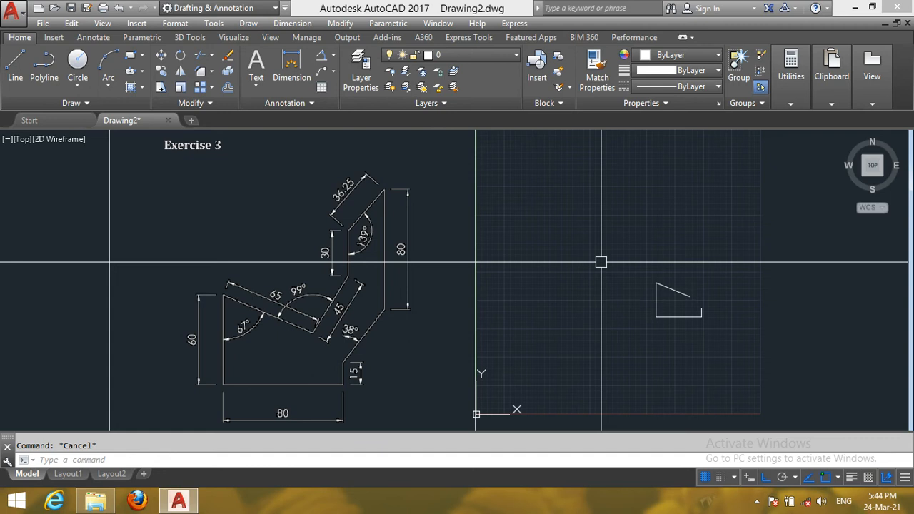
{"action": "type", "text": "l"}
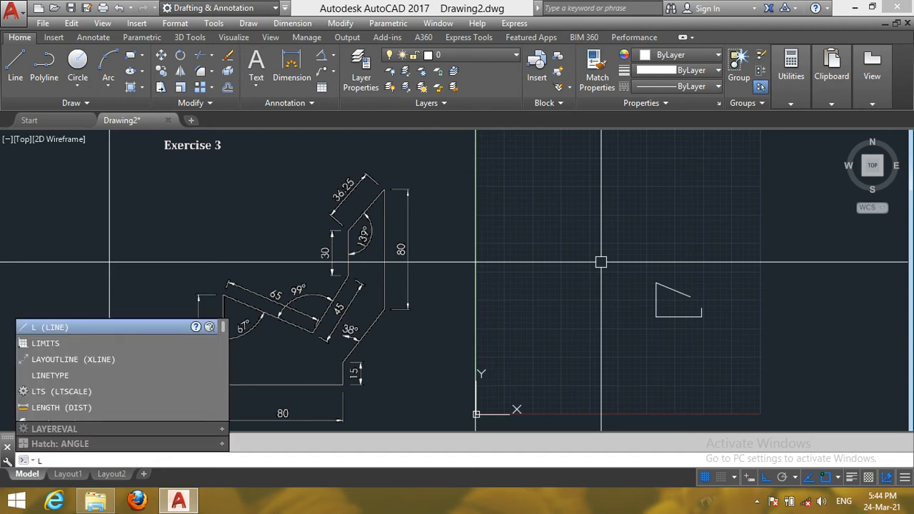
{"action": "key", "text": "Return"}
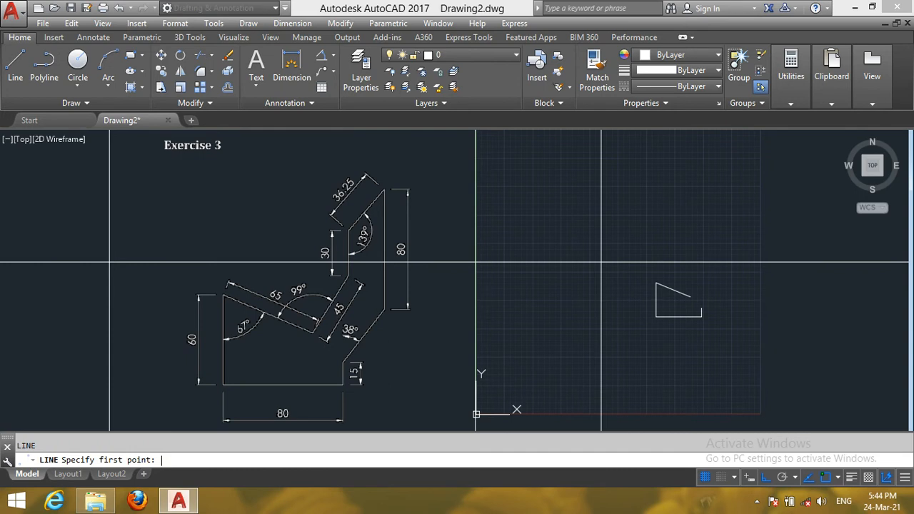
{"action": "left_click", "coordinate": [689, 297]}
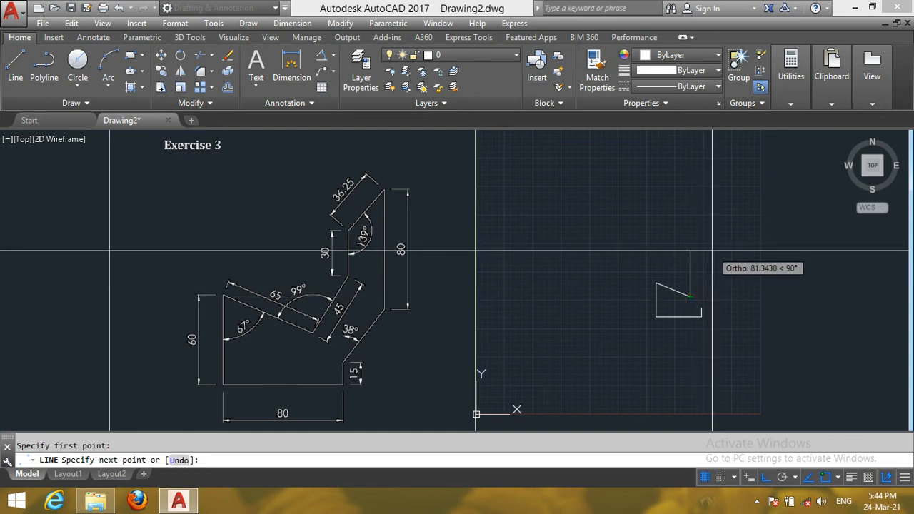
{"action": "type", "text": "@45<58"}
{"action": "key", "text": "Return"}
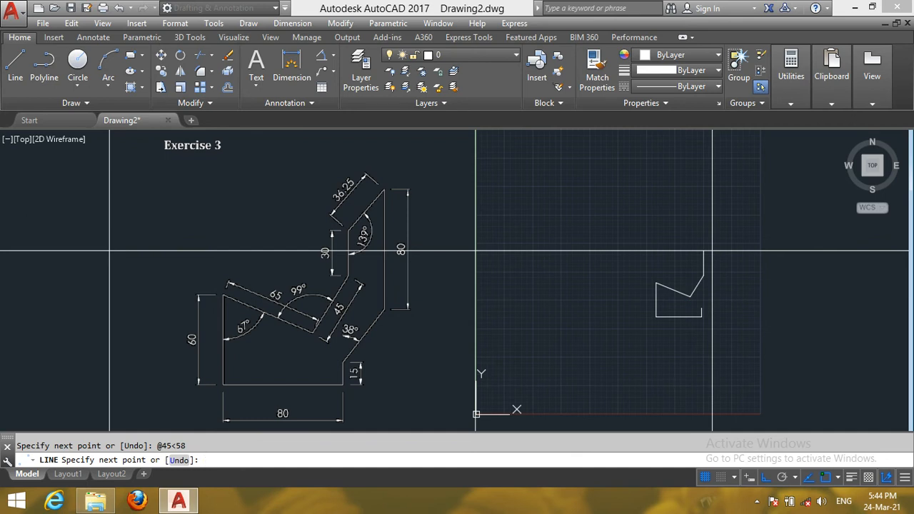
Step: Continue the line from the 45-unit segment's upper end with a vertical segment 30 units long at 90°
{"action": "type", "text": "@"}
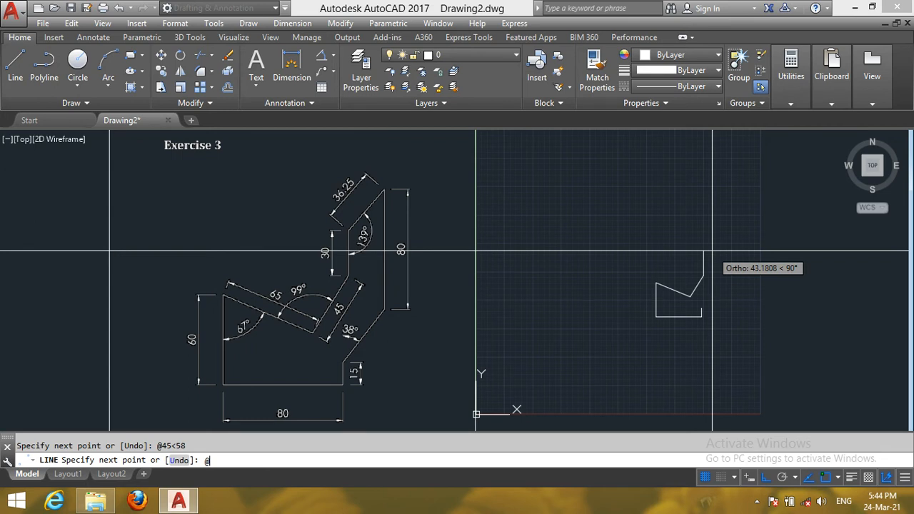
{"action": "type", "text": "30<90"}
{"action": "key", "text": "Return"}
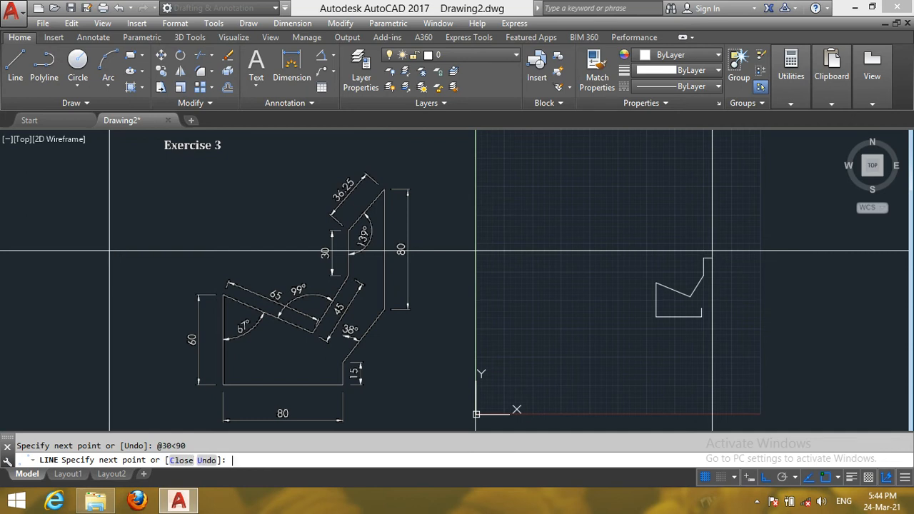
Step: Subtract 90 from 139 in the QuickCalc calculator to work out the 36.25-unit segment's angle, and close the calculator
{"action": "type", "text": "@"}
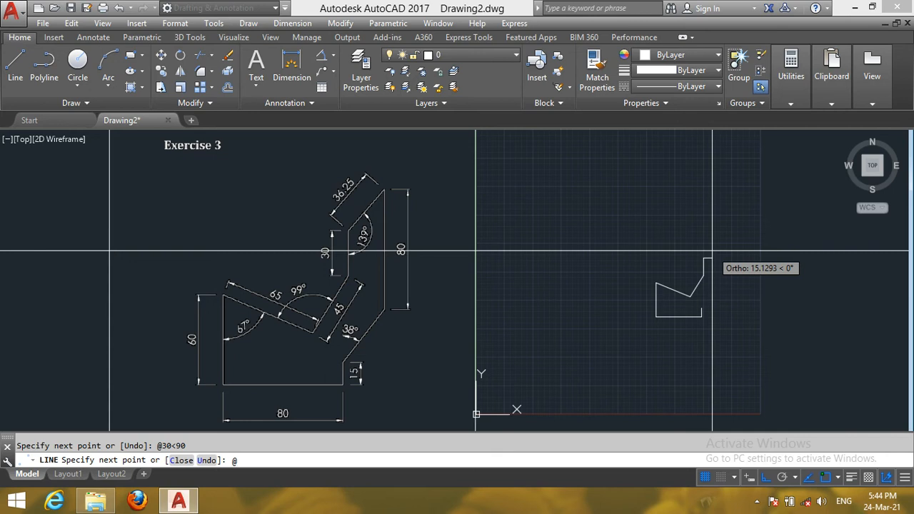
{"action": "type", "text": "36.25<"}
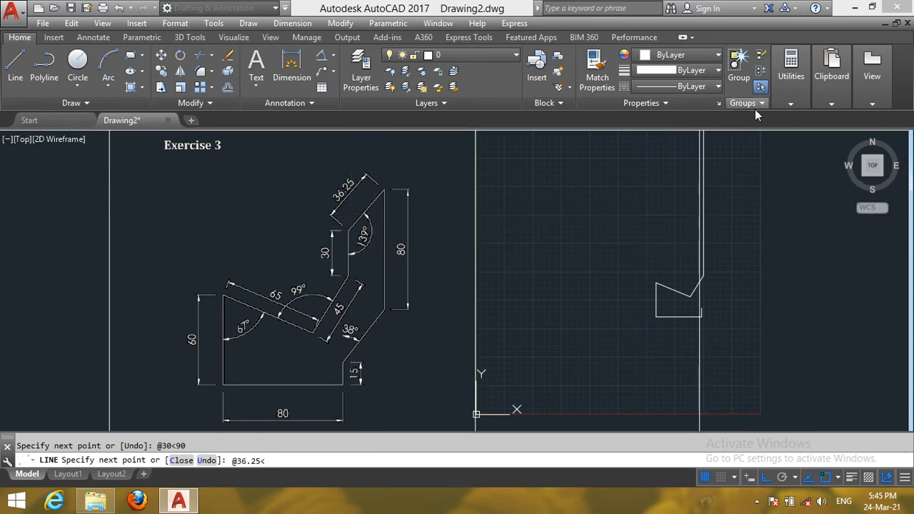
{"action": "left_click", "coordinate": [793, 104]}
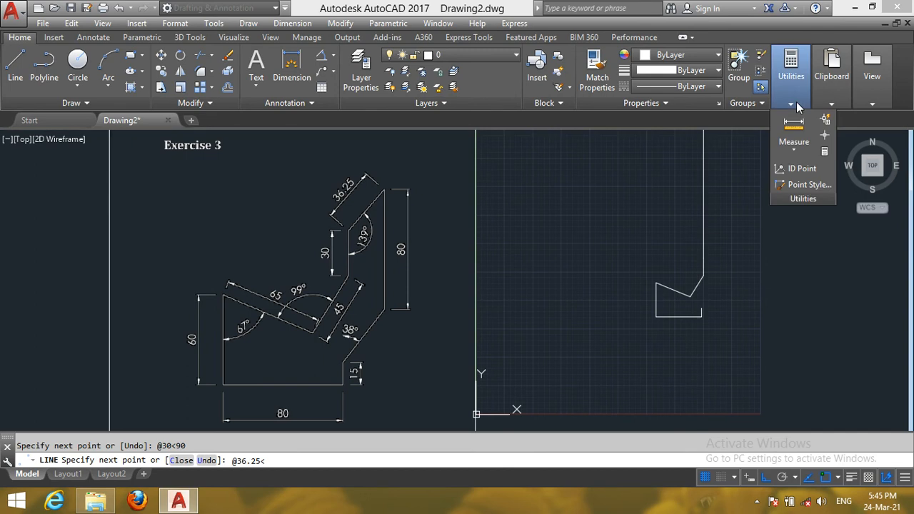
{"action": "left_click", "coordinate": [825, 152]}
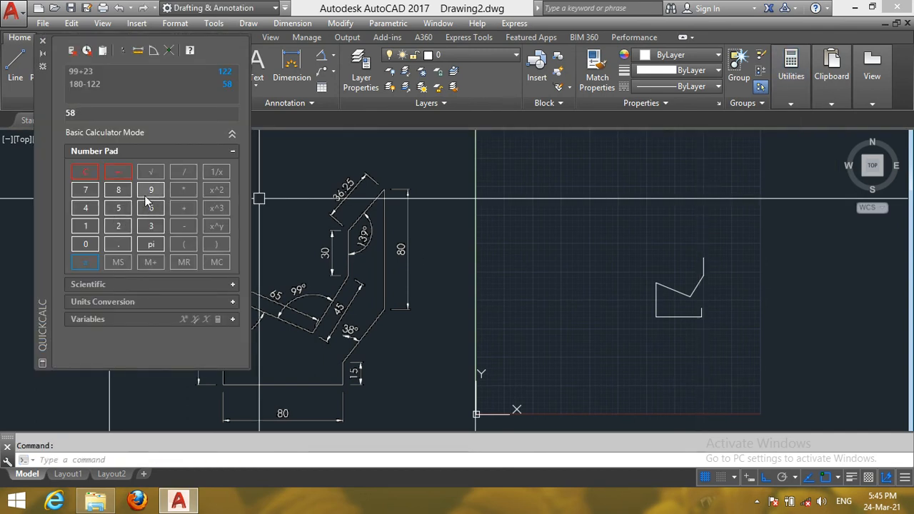
{"action": "left_click", "coordinate": [87, 176]}
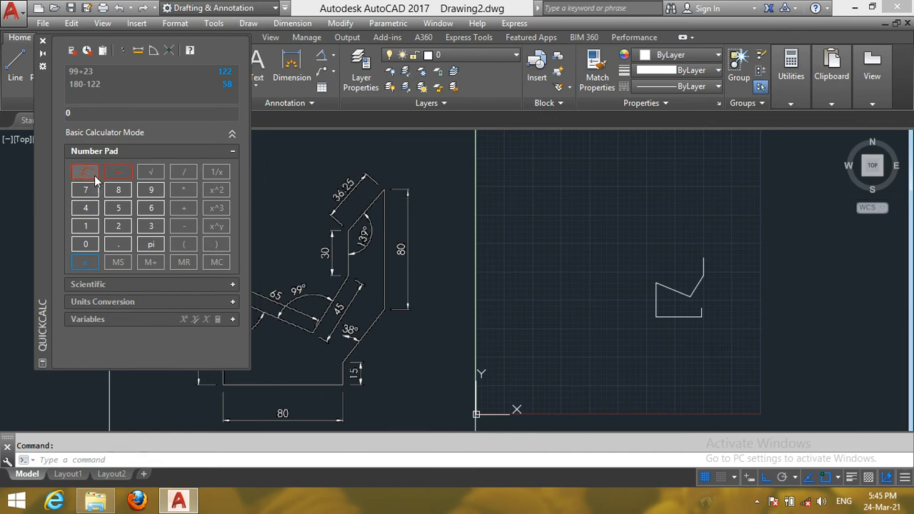
{"action": "left_click", "coordinate": [86, 226]}
{"action": "left_click", "coordinate": [151, 226]}
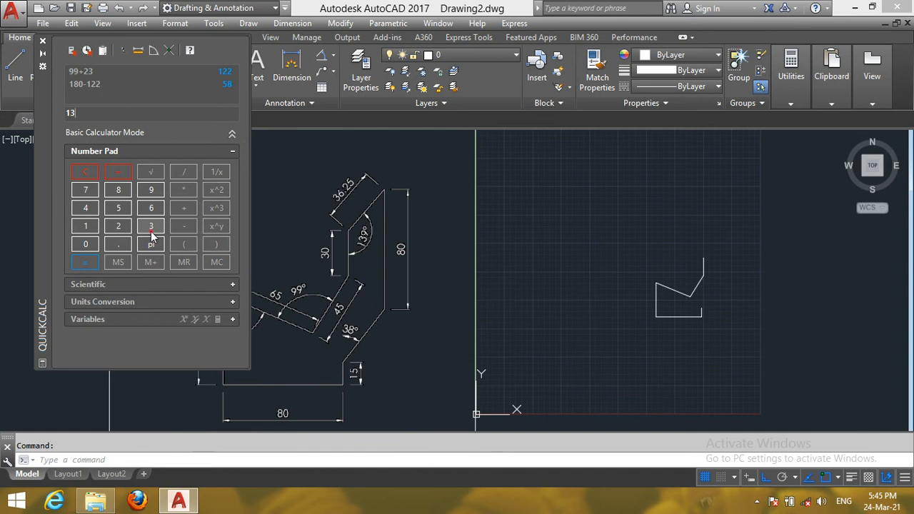
{"action": "left_click", "coordinate": [153, 193]}
{"action": "left_click", "coordinate": [191, 225]}
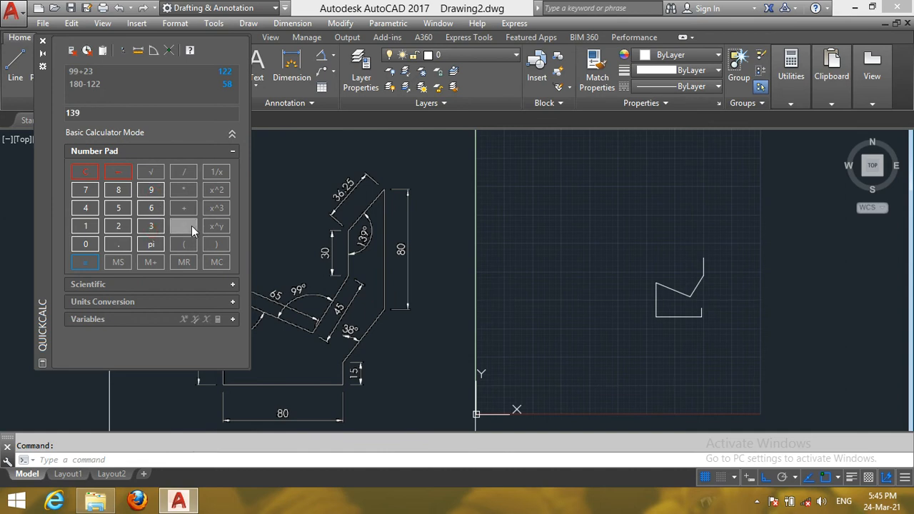
{"action": "left_click", "coordinate": [152, 191]}
{"action": "left_click", "coordinate": [80, 247]}
{"action": "left_click", "coordinate": [85, 261]}
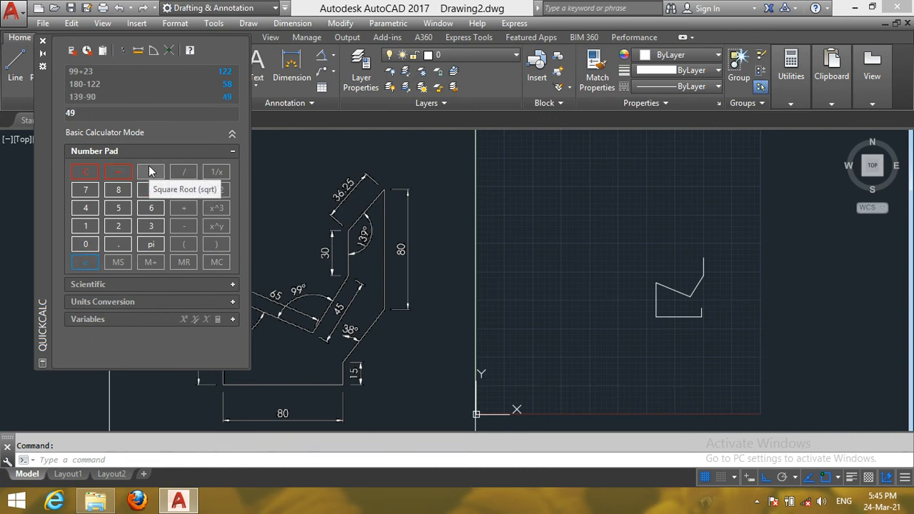
{"action": "left_click", "coordinate": [43, 42]}
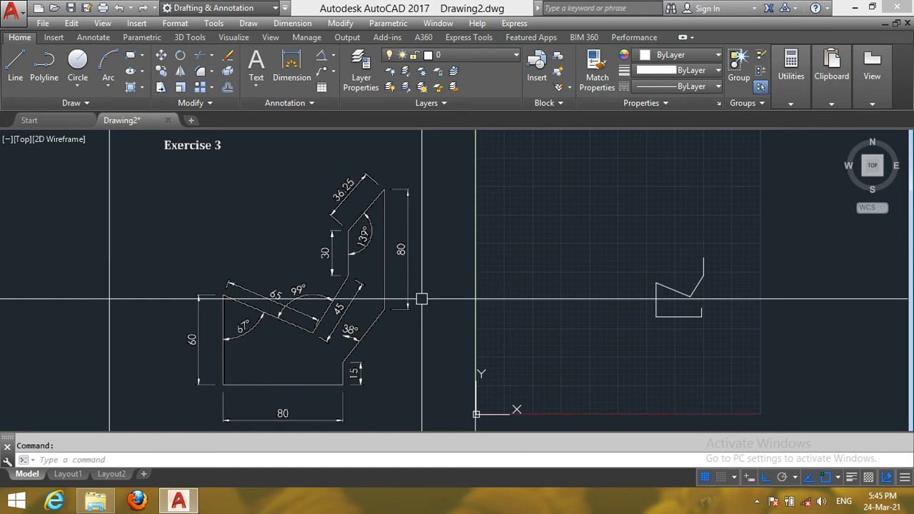
{"action": "key", "text": "ctrl+8"}
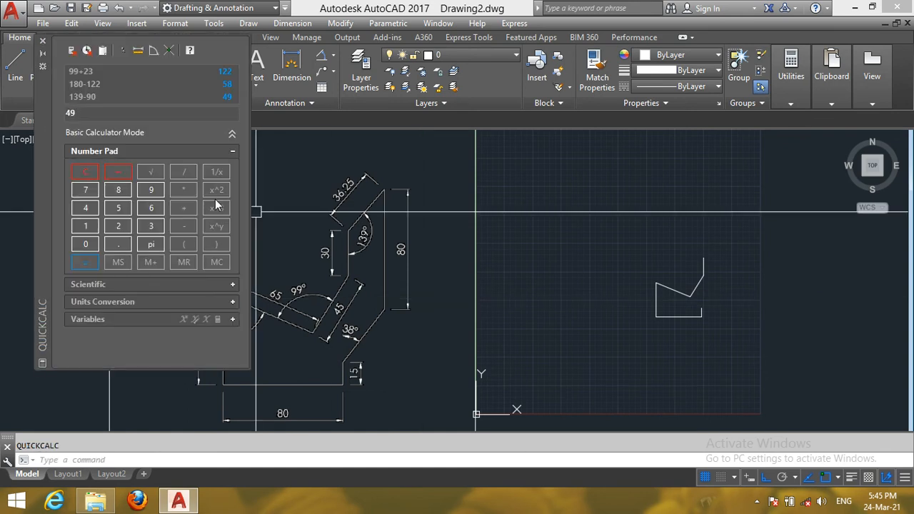
{"action": "left_click", "coordinate": [43, 43]}
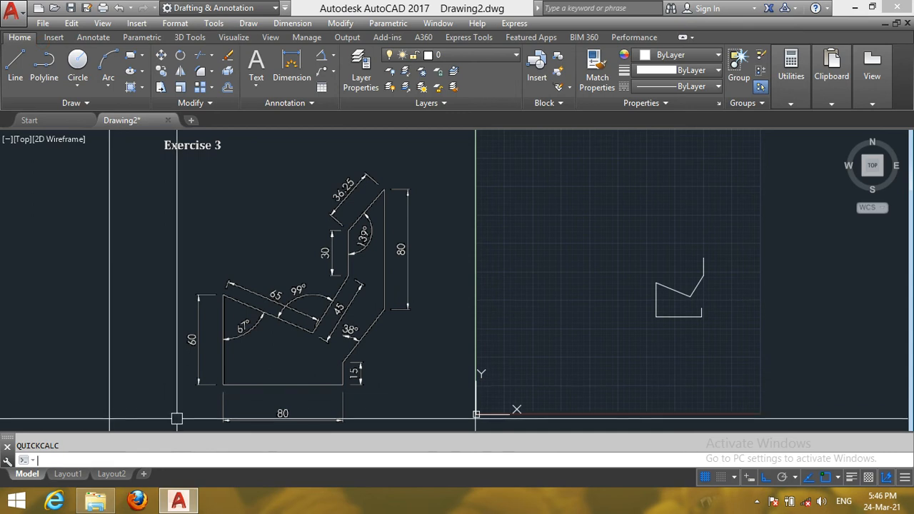
Step: Draw a line from the upper end of the 30-unit vertical segment, 36.25 units long at 49°
{"action": "type", "text": "l"}
{"action": "key", "text": "Return"}
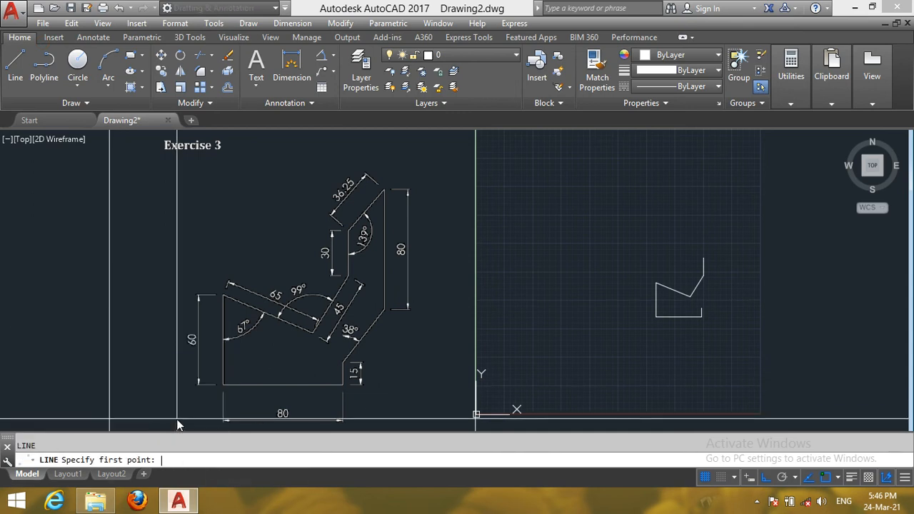
{"action": "left_click", "coordinate": [703, 257]}
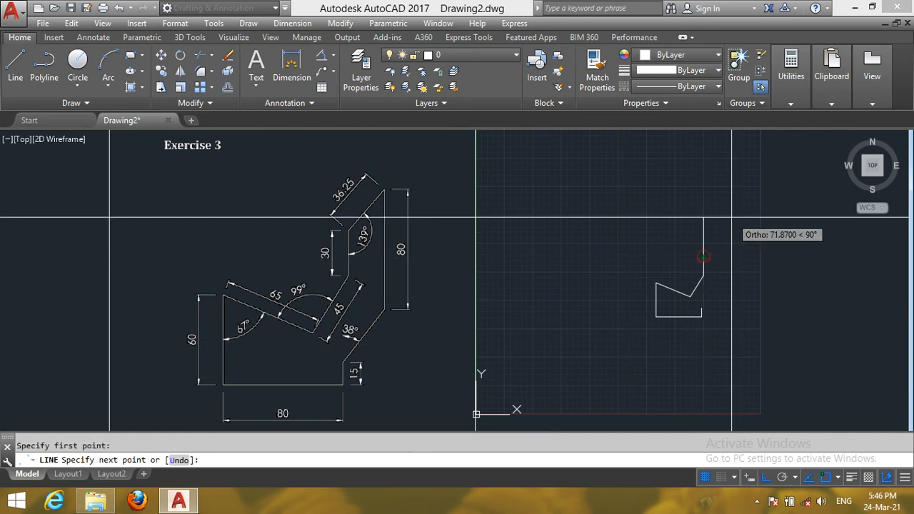
{"action": "type", "text": "@36.25<49"}
{"action": "key", "text": "Return"}
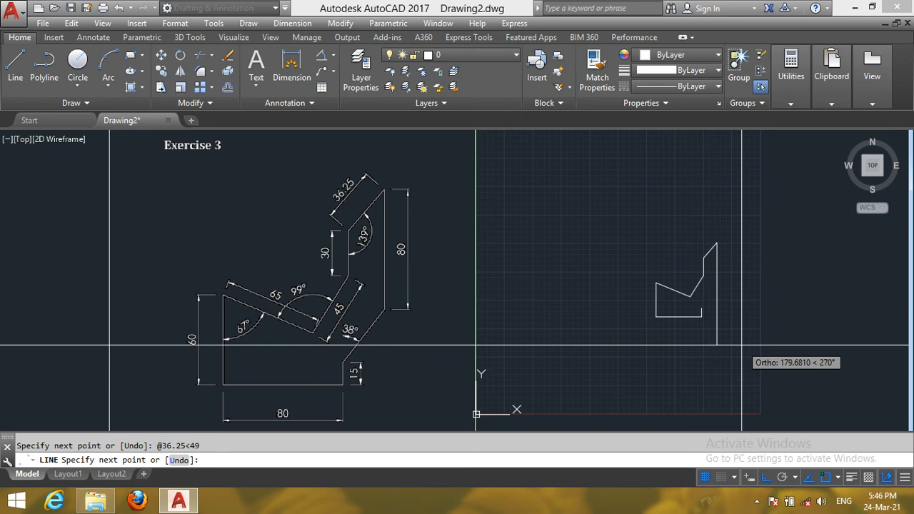
Step: Continue the line down from the profile's highest point with a vertical segment 80 units long at 270°
{"action": "type", "text": "@80<"}
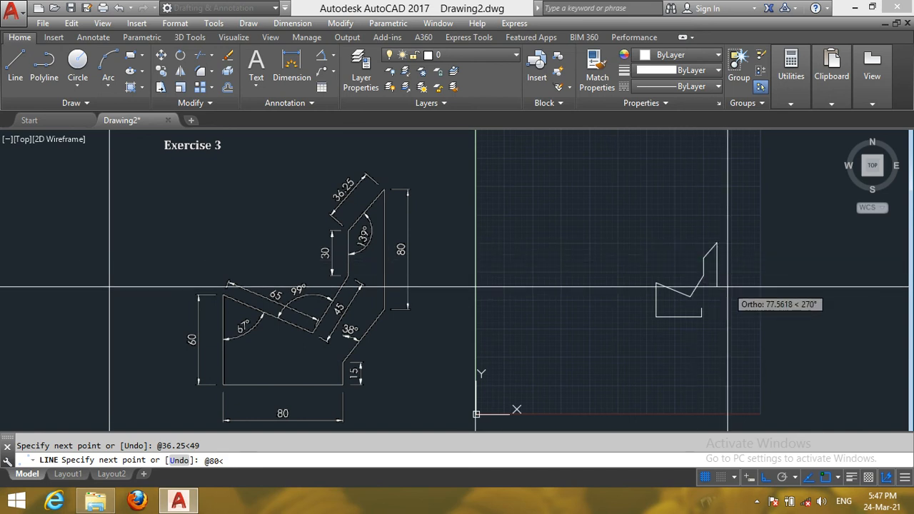
{"action": "type", "text": "270"}
{"action": "key", "text": "Return"}
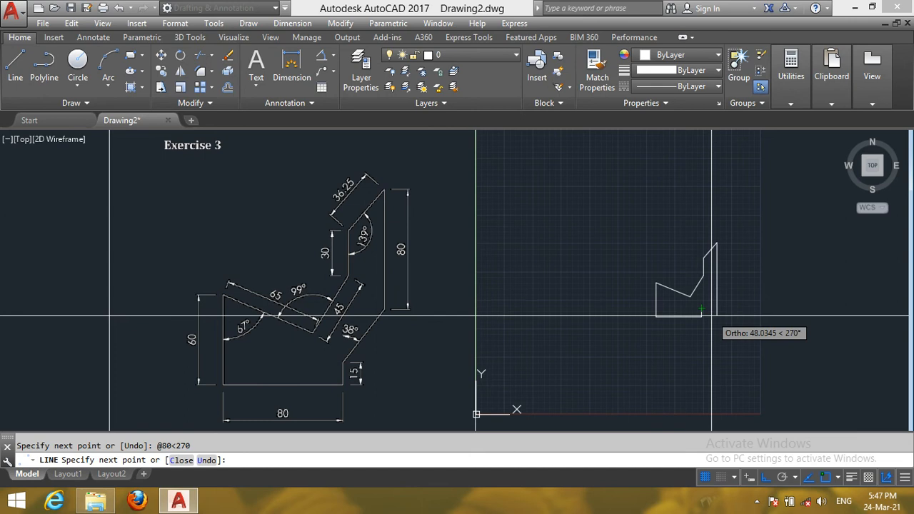
Step: Close the profile by joining the 80-unit side's lower end to the top endpoint of the 15-unit segment, and finish the line
{"action": "scroll", "coordinate": [711, 314], "scroll_direction": "up", "scroll_amount": 5}
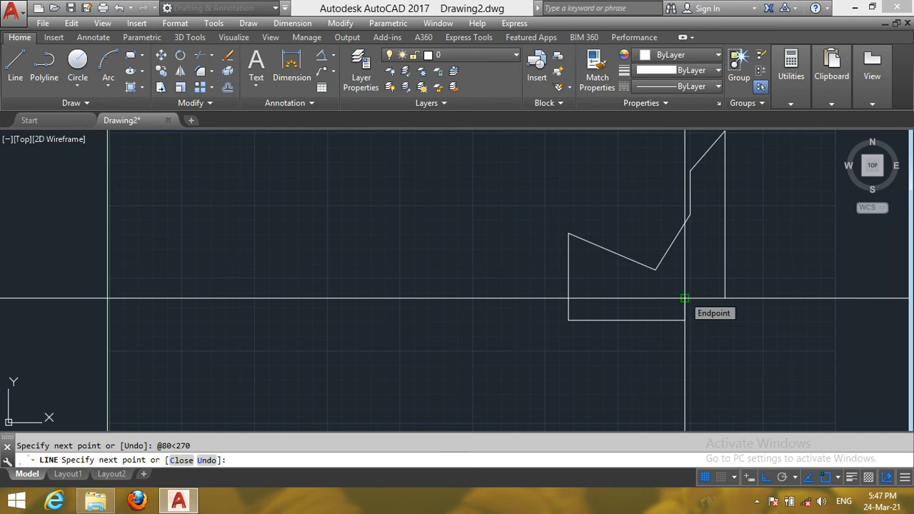
{"action": "left_click", "coordinate": [684, 298]}
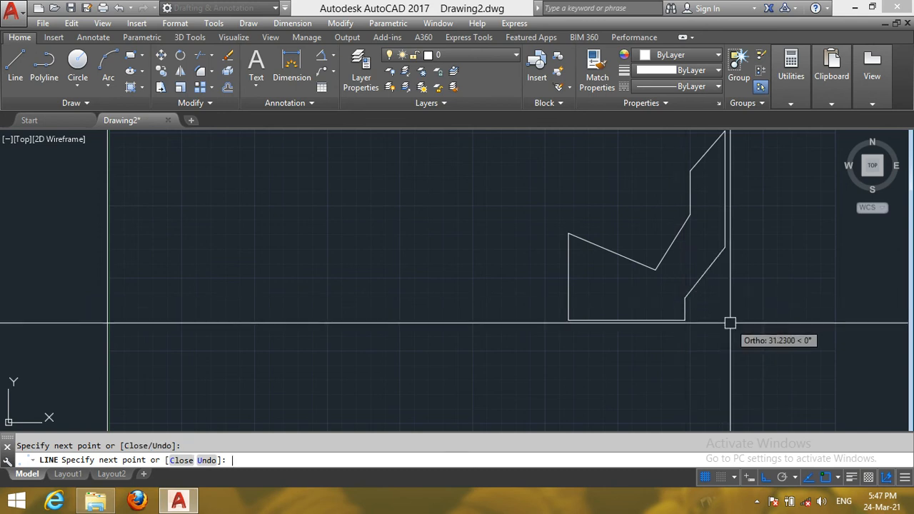
{"action": "key", "text": "Return"}
Step: Add a linear dimension to the profile's bottom horizontal edge, with the dimension line placed just below it
{"action": "scroll", "coordinate": [639, 365], "scroll_direction": "down", "scroll_amount": 2}
{"action": "scroll", "coordinate": [628, 357], "scroll_direction": "down", "scroll_amount": 2}
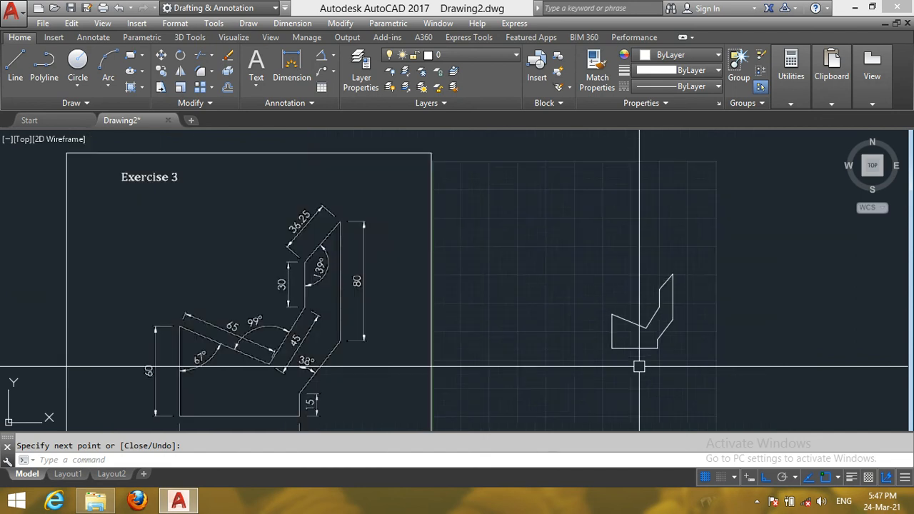
{"action": "scroll", "coordinate": [572, 214], "scroll_direction": "down", "scroll_amount": 2}
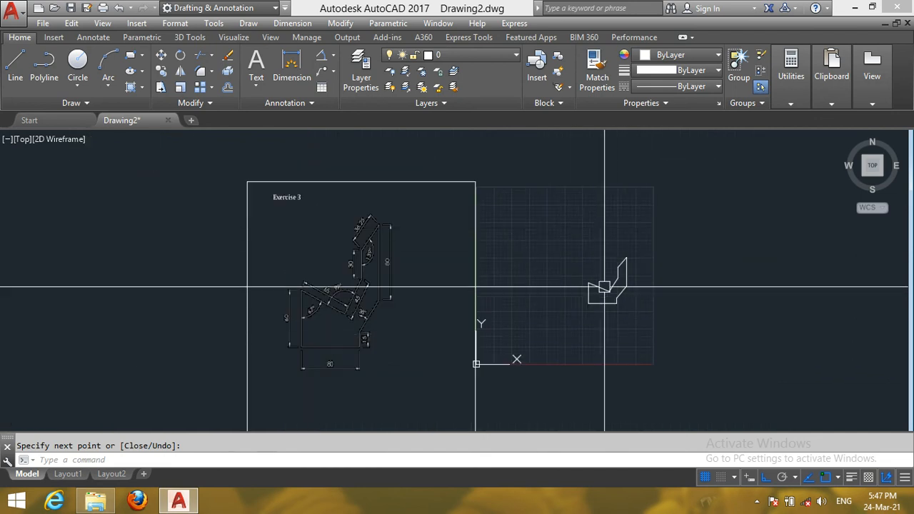
{"action": "scroll", "coordinate": [600, 283], "scroll_direction": "up", "scroll_amount": 2}
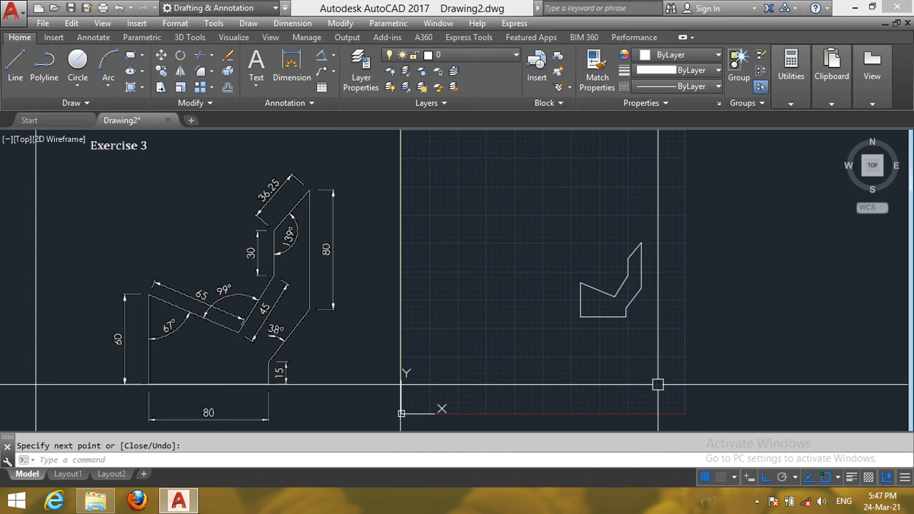
{"action": "left_click", "coordinate": [333, 57]}
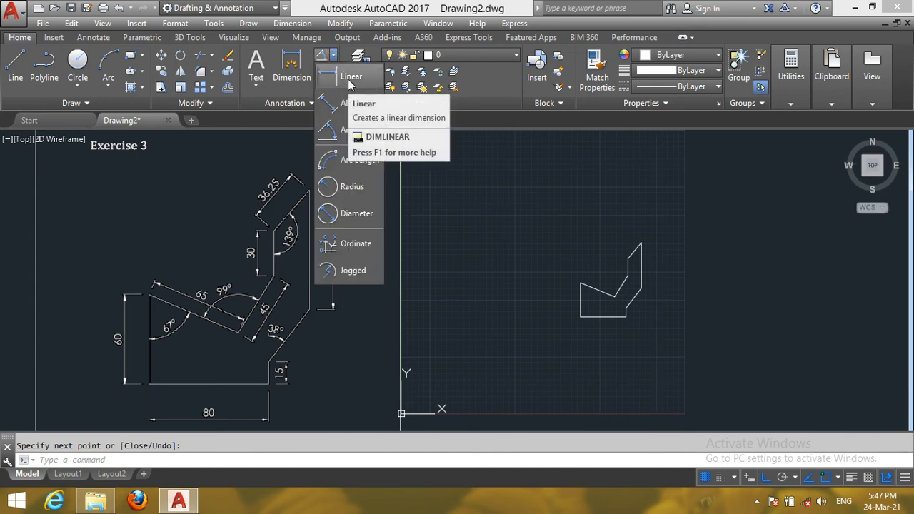
{"action": "left_click", "coordinate": [349, 82]}
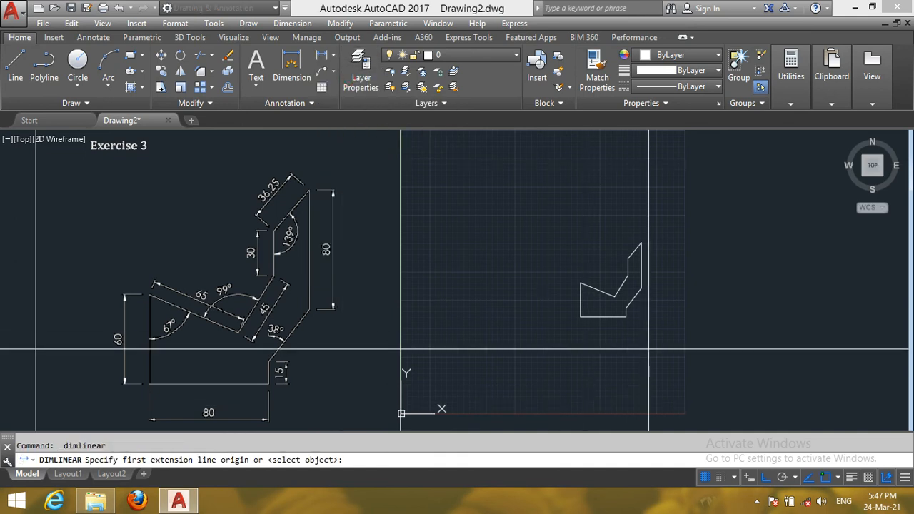
{"action": "scroll", "coordinate": [623, 322], "scroll_direction": "up", "scroll_amount": 4}
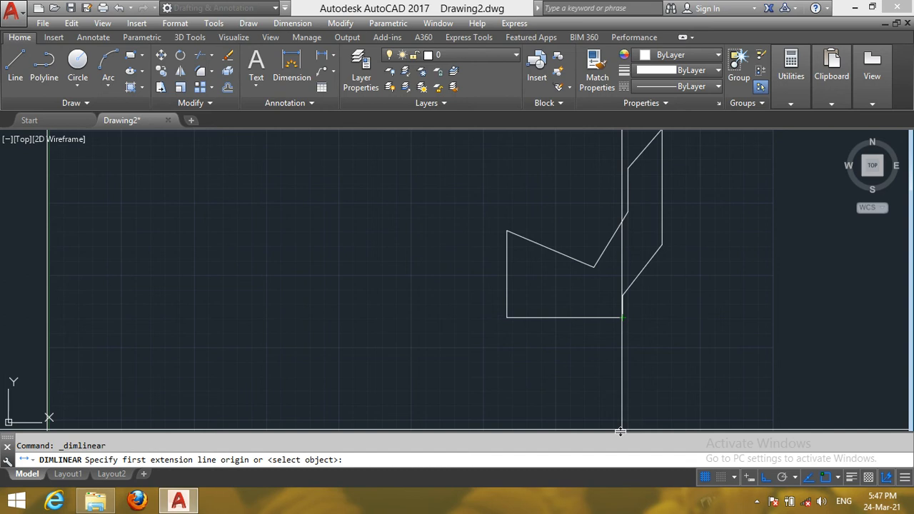
{"action": "scroll", "coordinate": [582, 369], "scroll_direction": "down", "scroll_amount": 2}
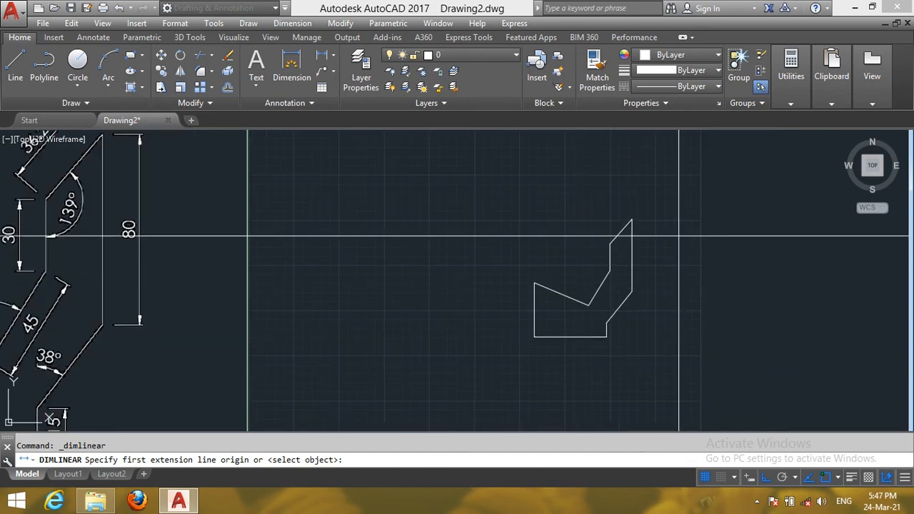
{"action": "scroll", "coordinate": [678, 236], "scroll_direction": "up", "scroll_amount": 2}
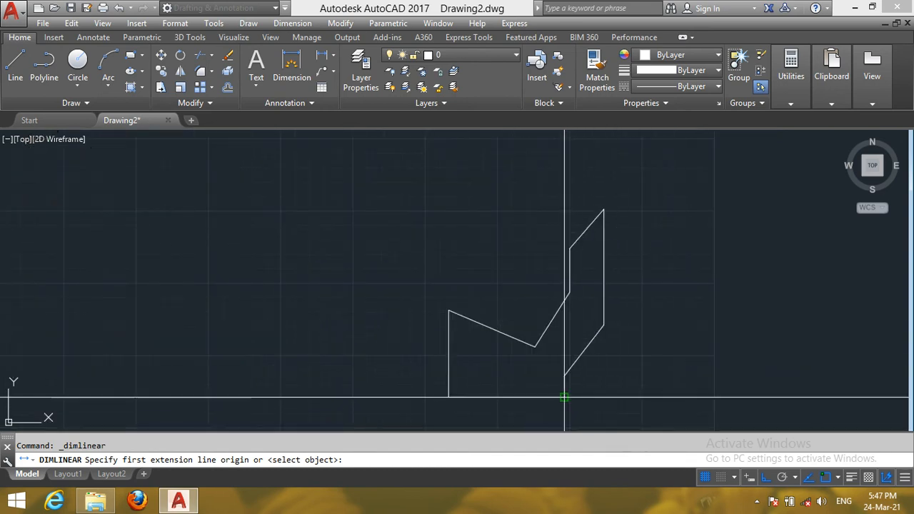
{"action": "left_click", "coordinate": [564, 397]}
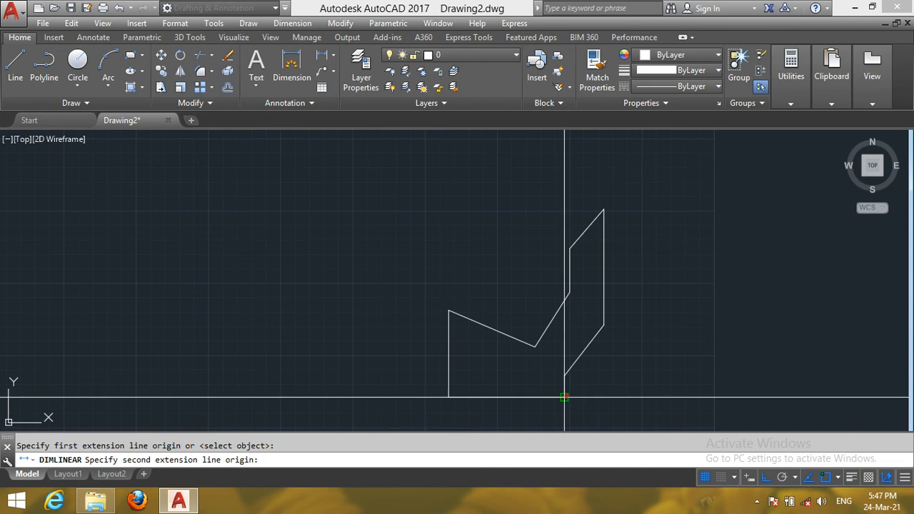
{"action": "left_click", "coordinate": [449, 397]}
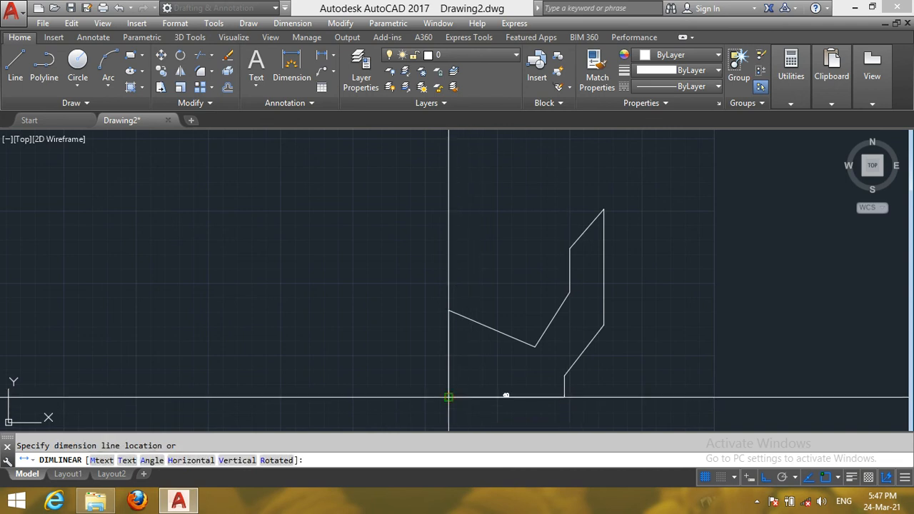
{"action": "left_click", "coordinate": [504, 404]}
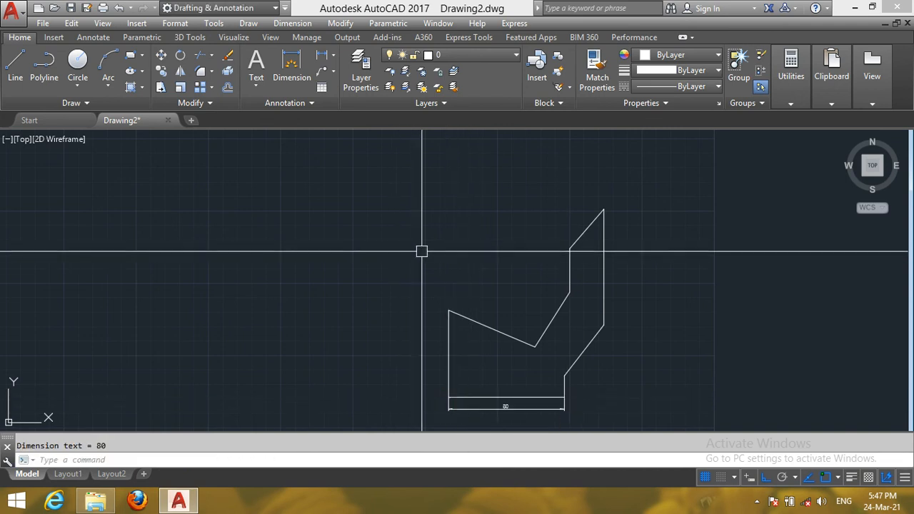
Step: Add a linear dimension to the short vertical segment at the base's right end, placed just outside the profile
{"action": "scroll", "coordinate": [475, 425], "scroll_direction": "up", "scroll_amount": 2}
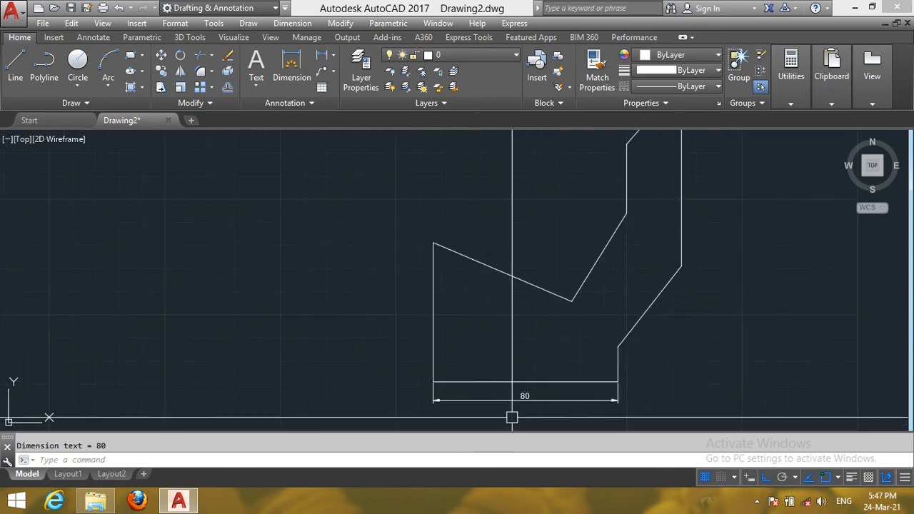
{"action": "scroll", "coordinate": [513, 420], "scroll_direction": "up", "scroll_amount": 2}
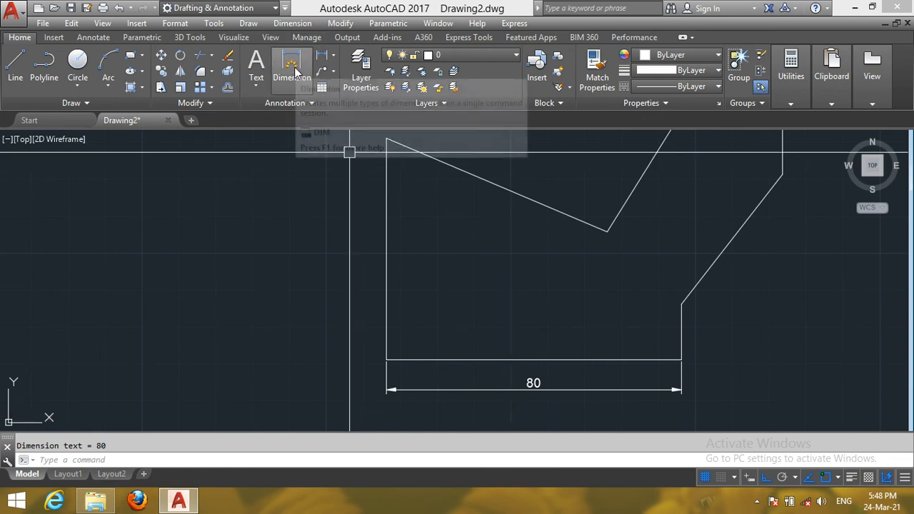
{"action": "left_click", "coordinate": [322, 55]}
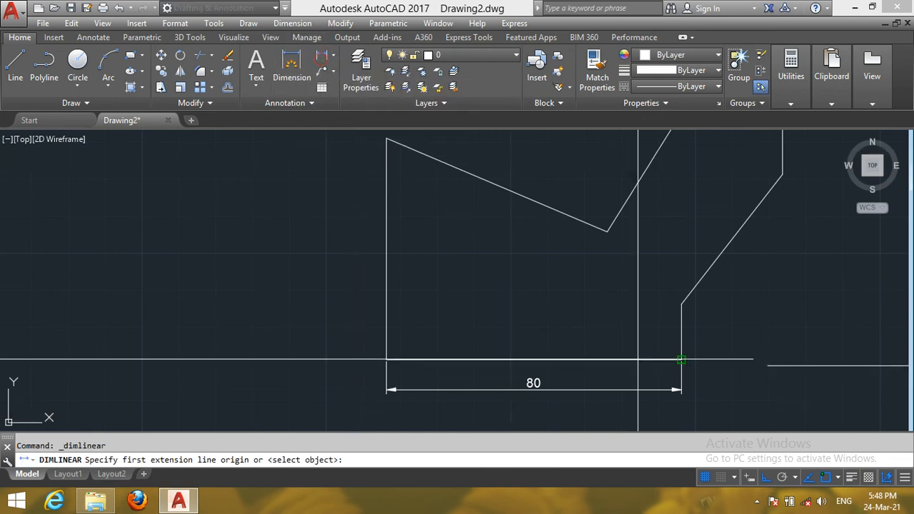
{"action": "left_click", "coordinate": [682, 305]}
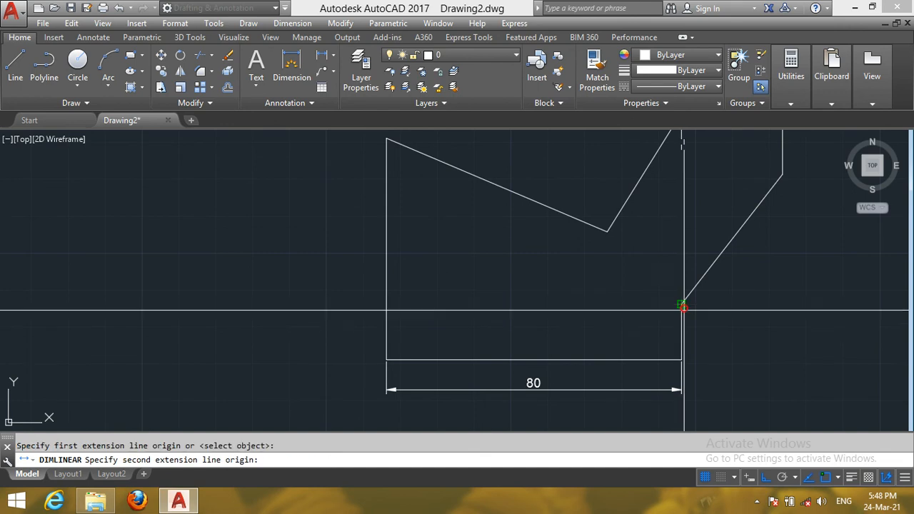
{"action": "left_click", "coordinate": [681, 358]}
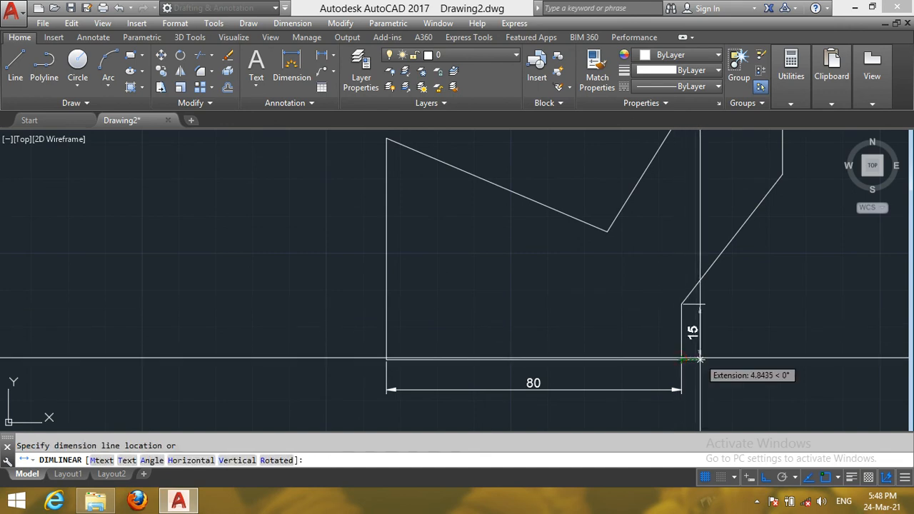
{"action": "left_click", "coordinate": [700, 359]}
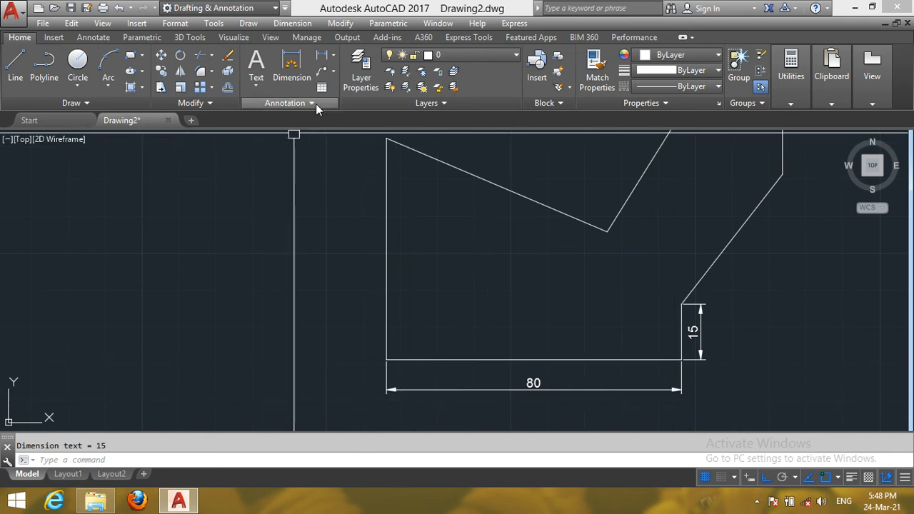
Step: Add a linear dimension to the profile's left vertical side, placed just to the left of it
{"action": "key", "text": "Return"}
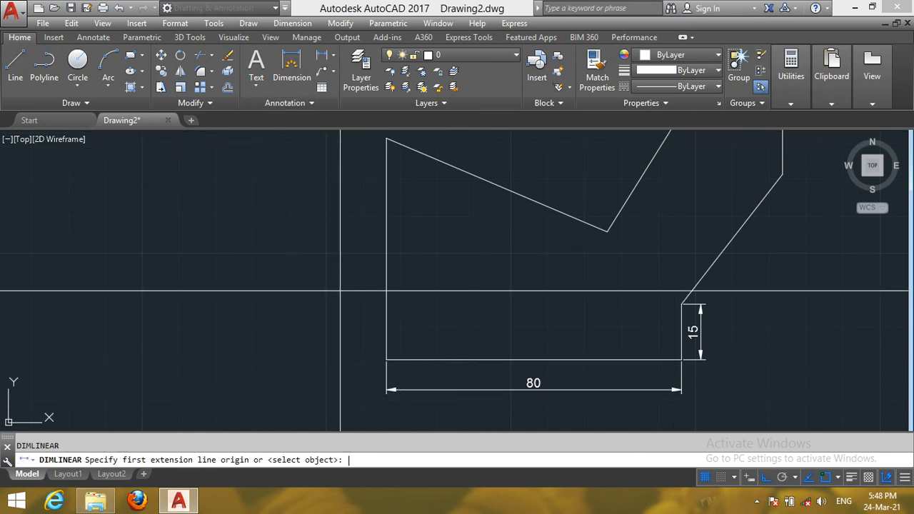
{"action": "left_click", "coordinate": [386, 359]}
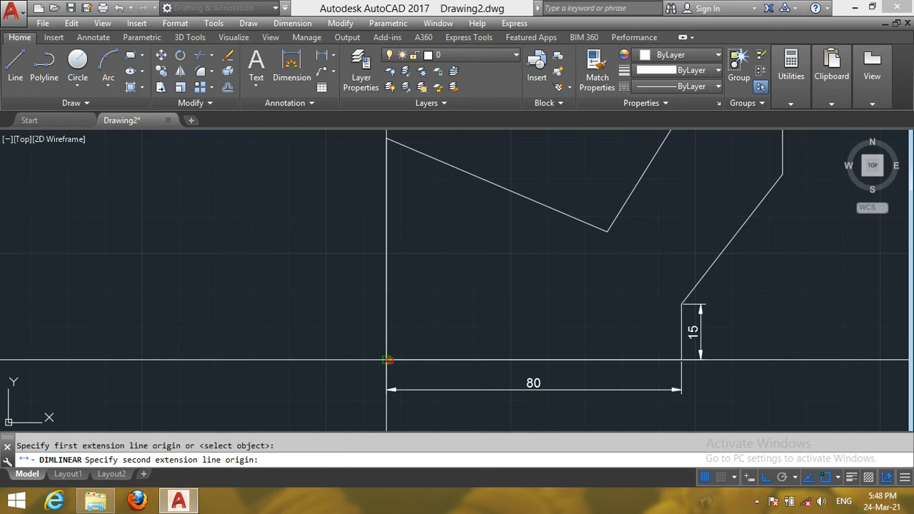
{"action": "left_click", "coordinate": [386, 137]}
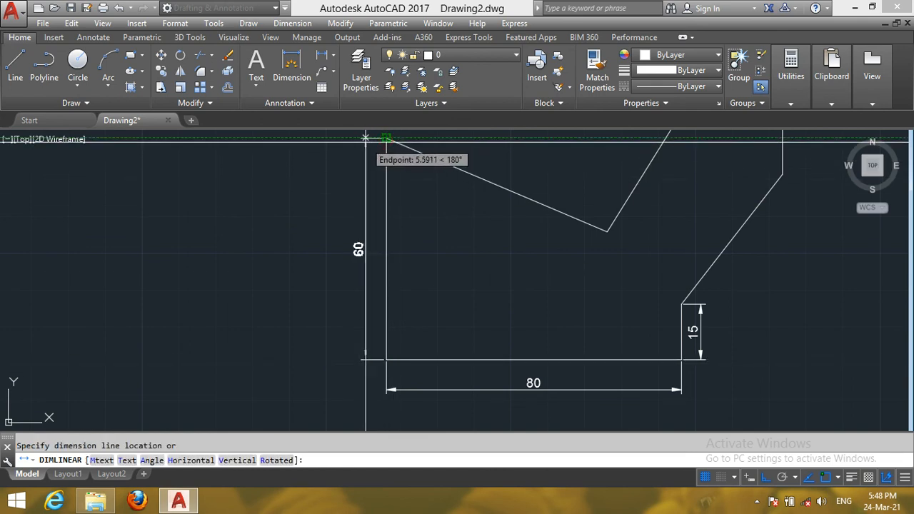
{"action": "left_click", "coordinate": [365, 139]}
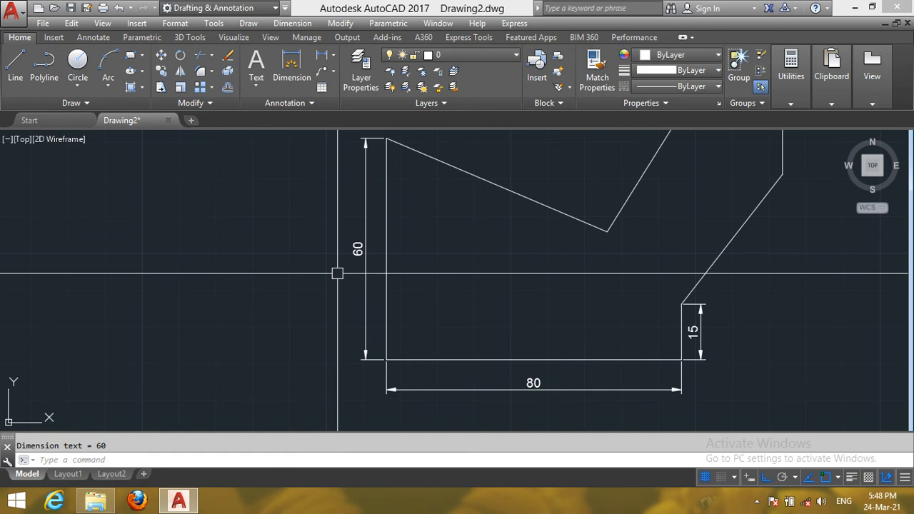
Step: Add an aligned dimension to the sloping edge running down from the left side's top corner, placed above the edge
{"action": "scroll", "coordinate": [352, 380], "scroll_direction": "down", "scroll_amount": 2}
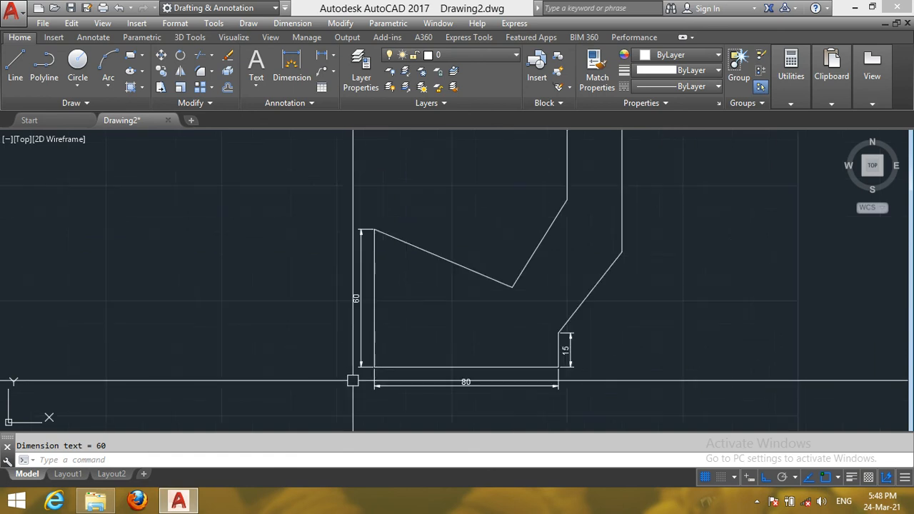
{"action": "scroll", "coordinate": [352, 381], "scroll_direction": "down", "scroll_amount": 2}
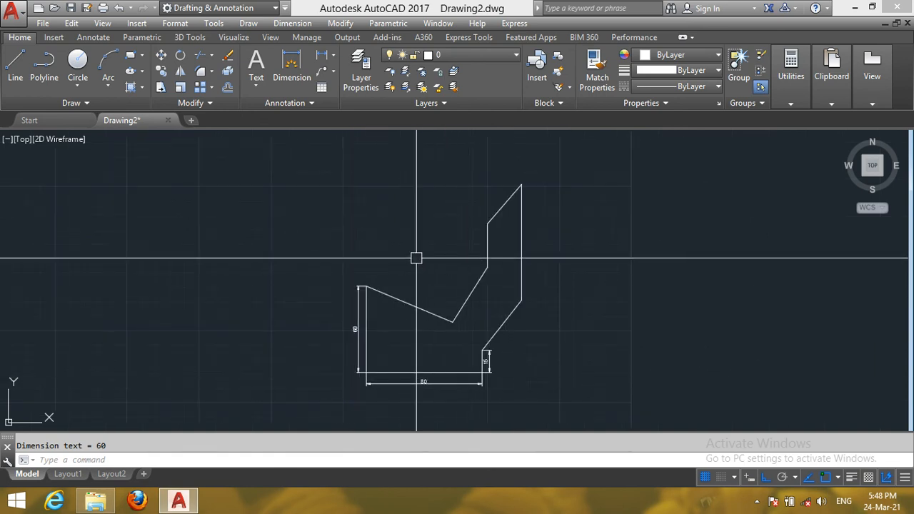
{"action": "scroll", "coordinate": [416, 258], "scroll_direction": "up", "scroll_amount": 2}
{"action": "scroll", "coordinate": [447, 396], "scroll_direction": "up", "scroll_amount": 2}
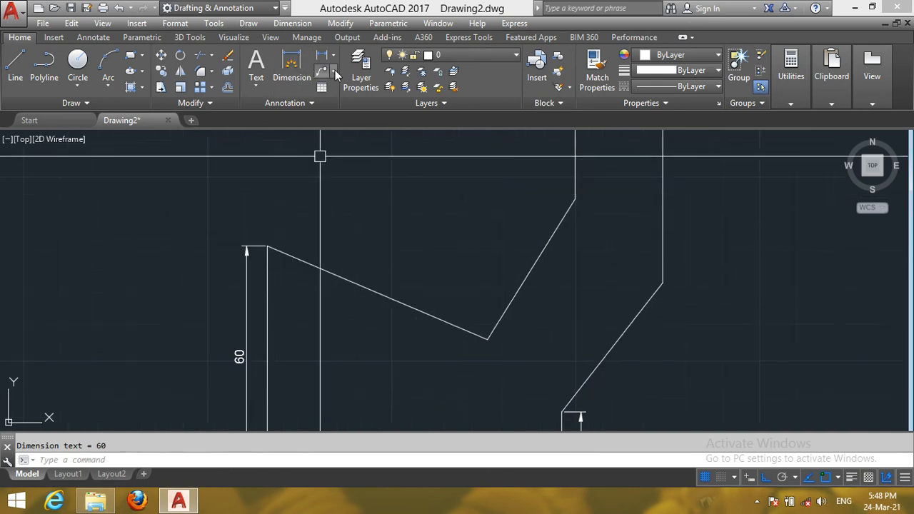
{"action": "left_click", "coordinate": [334, 60]}
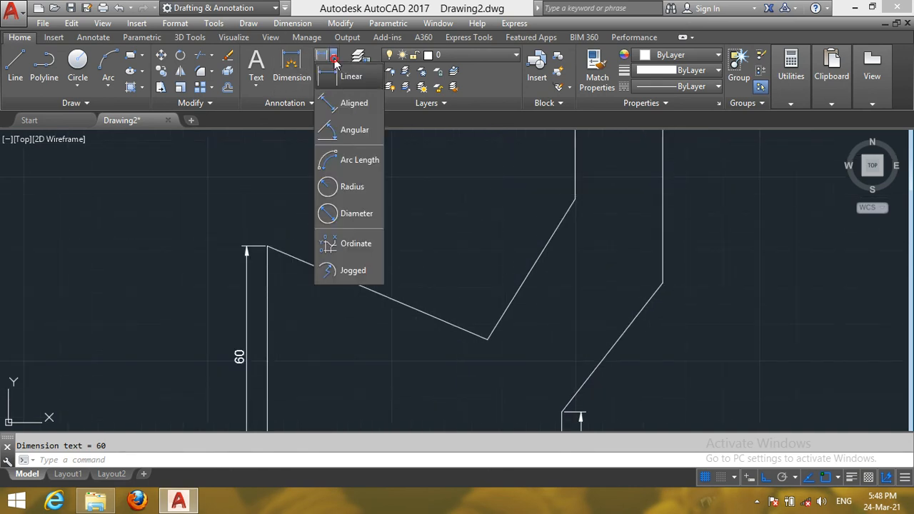
{"action": "left_click", "coordinate": [350, 104]}
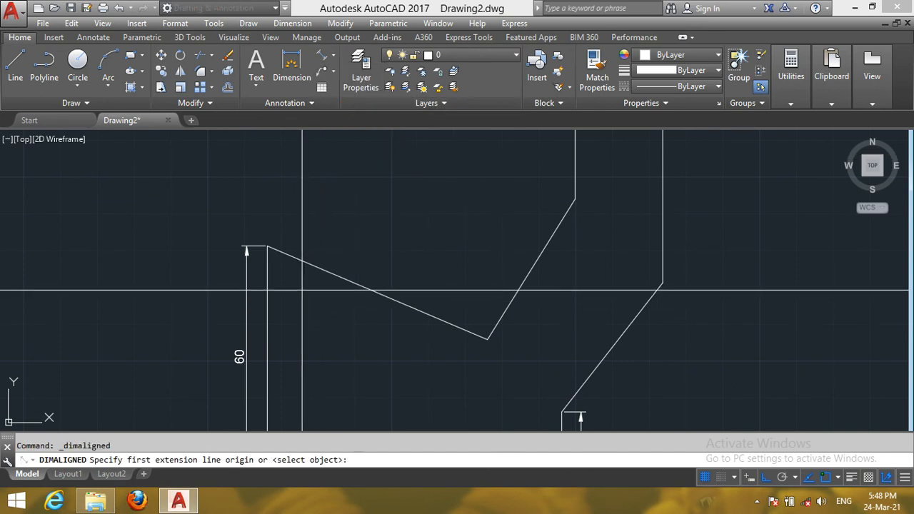
{"action": "left_click", "coordinate": [267, 246]}
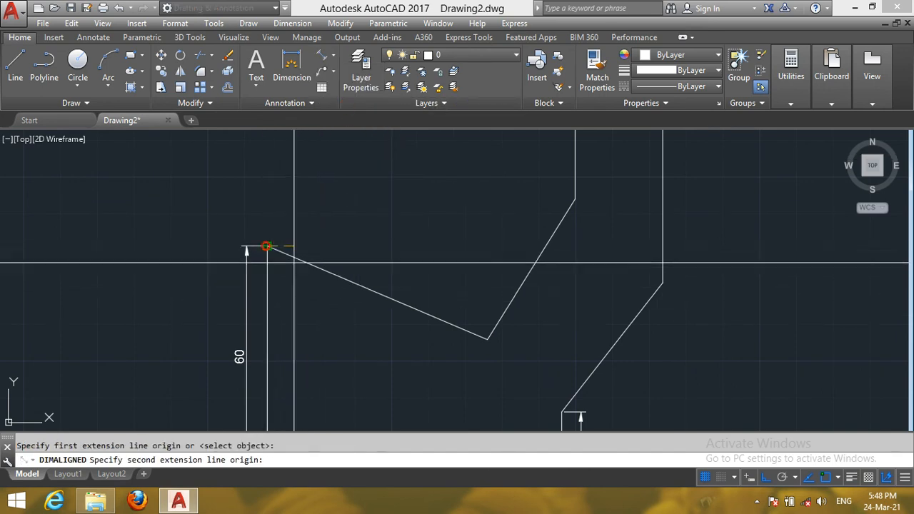
{"action": "left_click", "coordinate": [487, 339]}
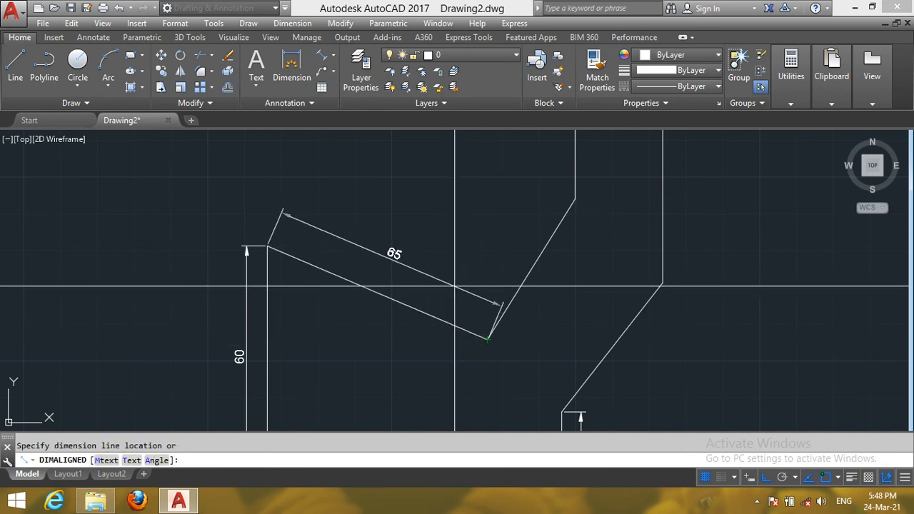
{"action": "left_click", "coordinate": [455, 286]}
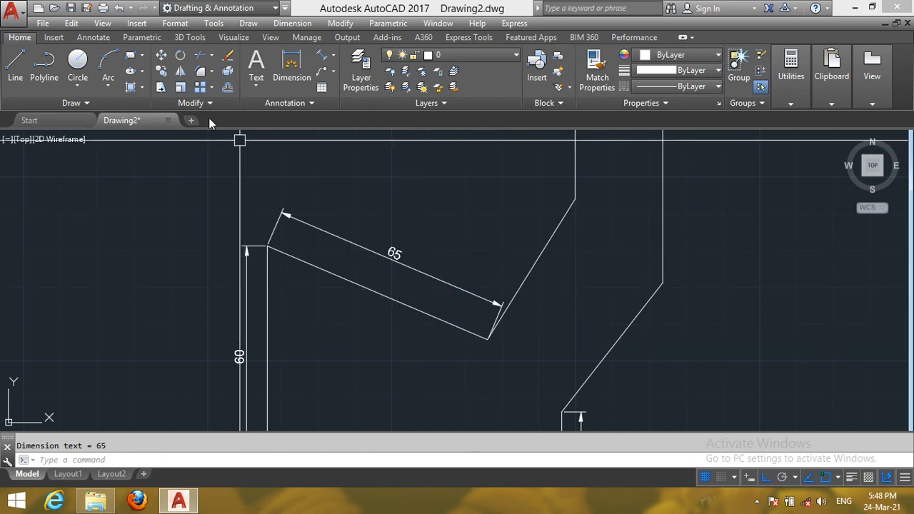
Step: Add an aligned dimension to the inclined segment rising from the V-shaped notch, placed on its lower right side
{"action": "left_click", "coordinate": [324, 58]}
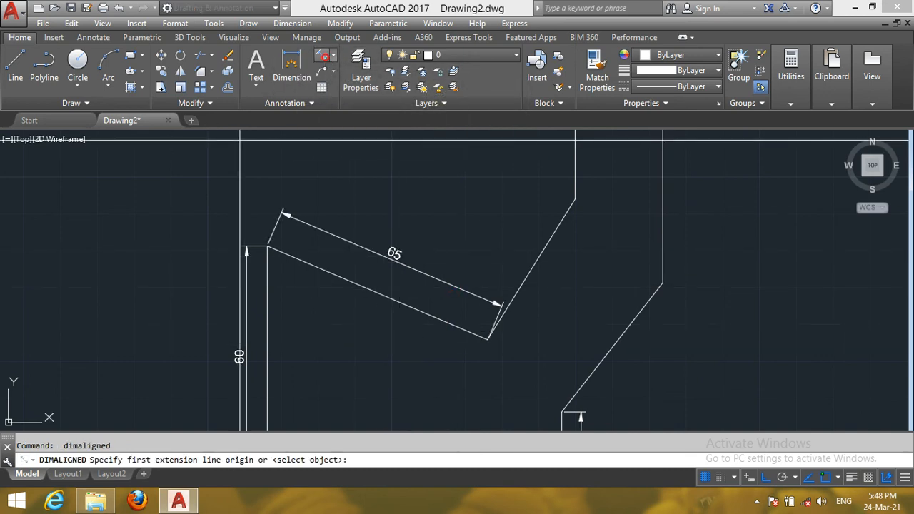
{"action": "left_click", "coordinate": [486, 339]}
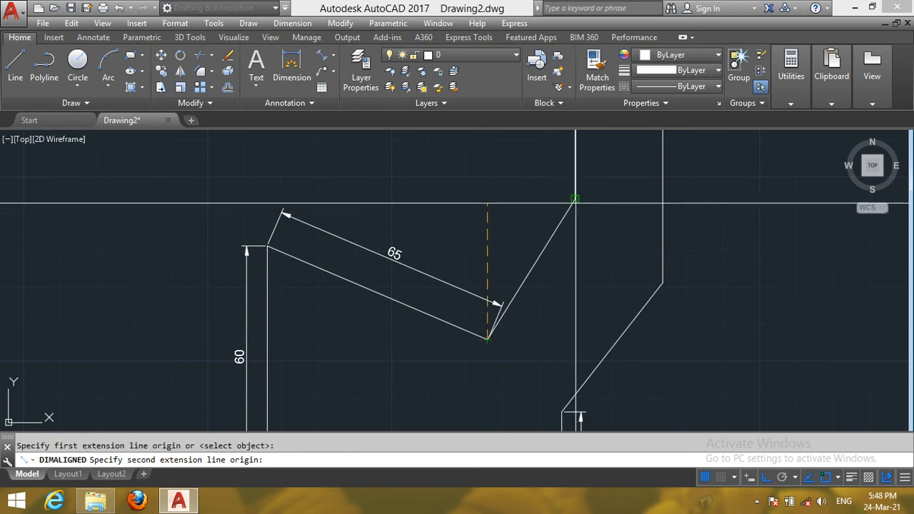
{"action": "left_click", "coordinate": [574, 199]}
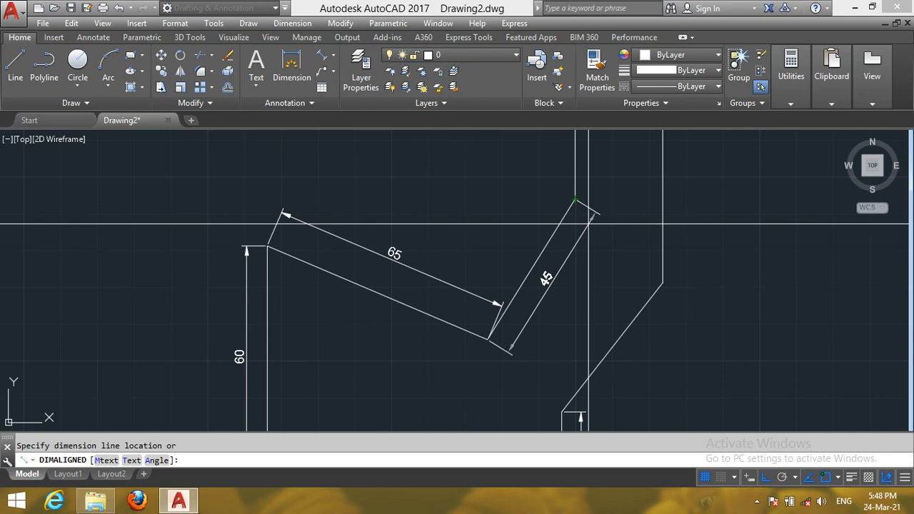
{"action": "left_click", "coordinate": [588, 224]}
Step: Add a linear dimension to the short vertical segment above the notch's inclined edge, placed just to its left
{"action": "scroll", "coordinate": [496, 366], "scroll_direction": "down", "scroll_amount": 2}
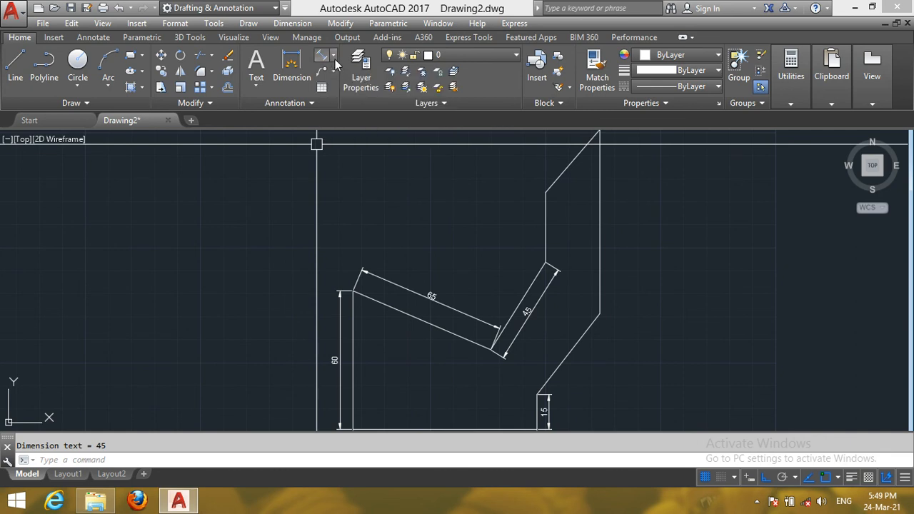
{"action": "left_click", "coordinate": [333, 57]}
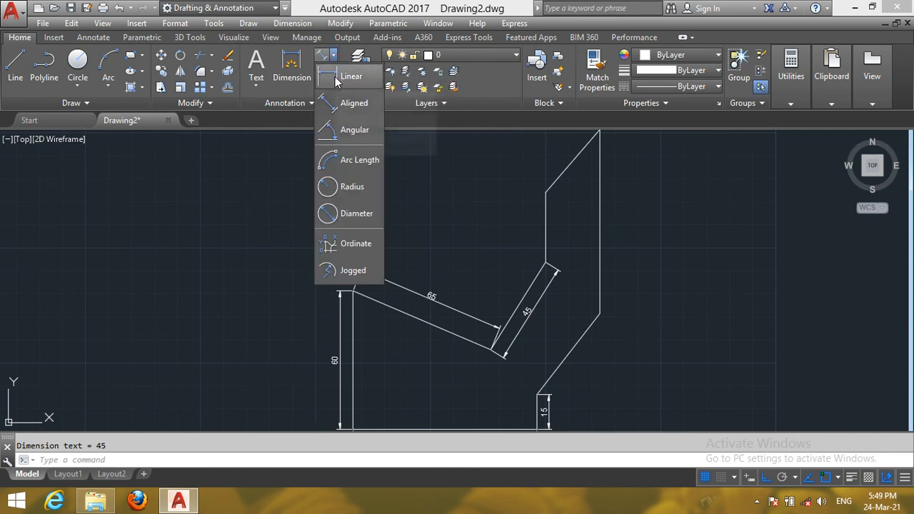
{"action": "left_click", "coordinate": [350, 77]}
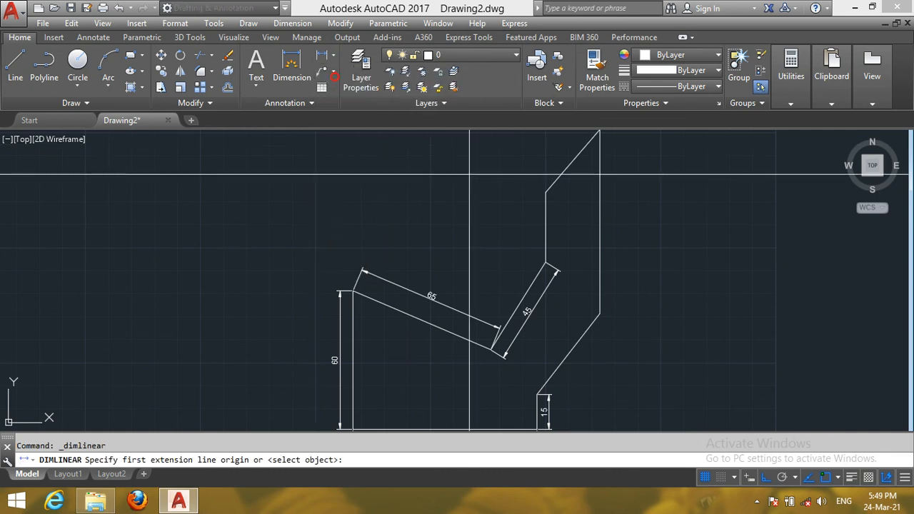
{"action": "left_click", "coordinate": [545, 263]}
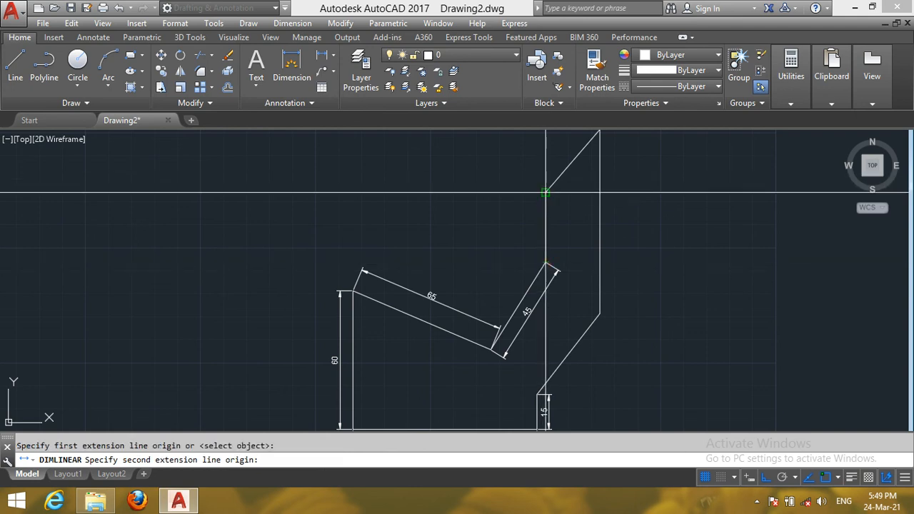
{"action": "left_click", "coordinate": [545, 192]}
{"action": "left_click", "coordinate": [530, 195]}
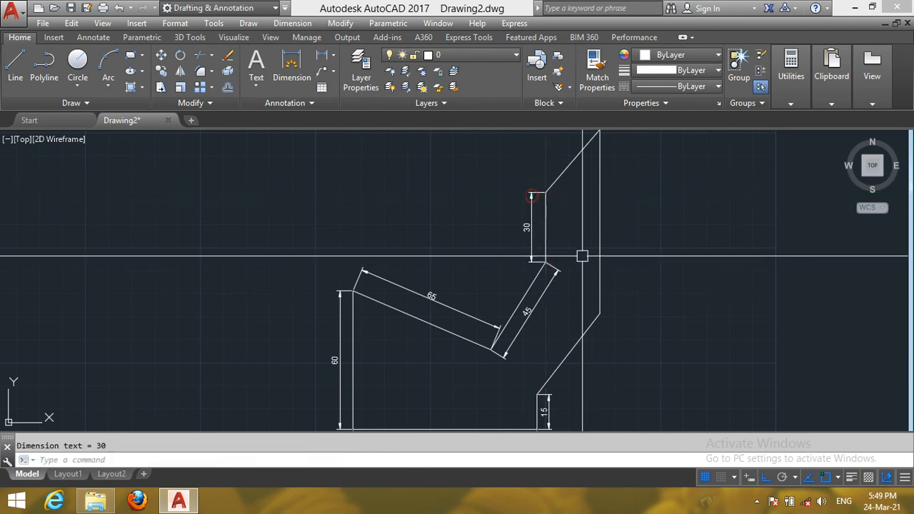
Step: Add an aligned dimension to the sloping edge leading up to the profile's highest corner, placed on its upper left side
{"action": "scroll", "coordinate": [541, 166], "scroll_direction": "up", "scroll_amount": 2}
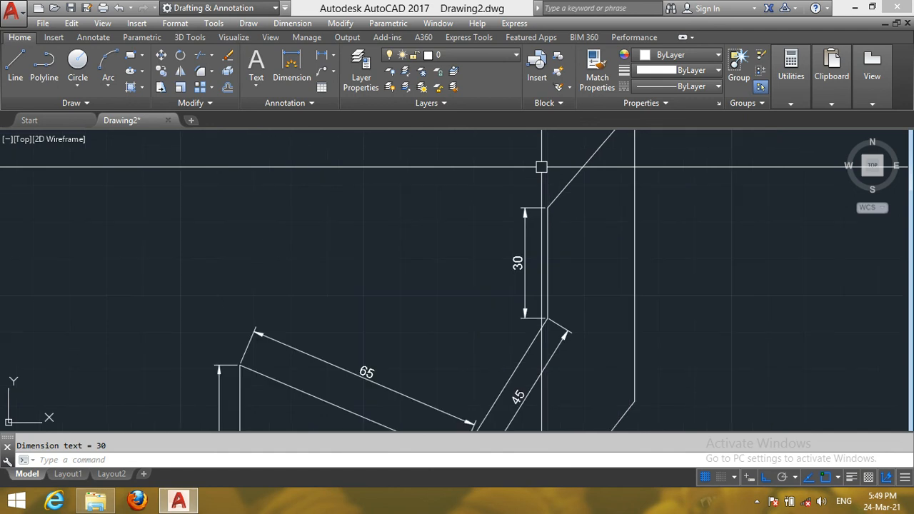
{"action": "scroll", "coordinate": [388, 188], "scroll_direction": "down", "scroll_amount": 2}
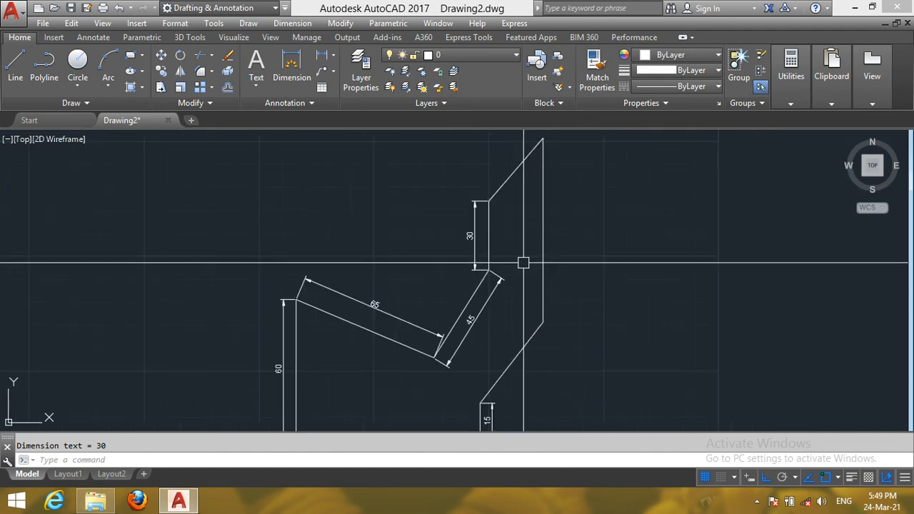
{"action": "scroll", "coordinate": [540, 187], "scroll_direction": "down", "scroll_amount": 2}
{"action": "scroll", "coordinate": [545, 186], "scroll_direction": "up", "scroll_amount": 4}
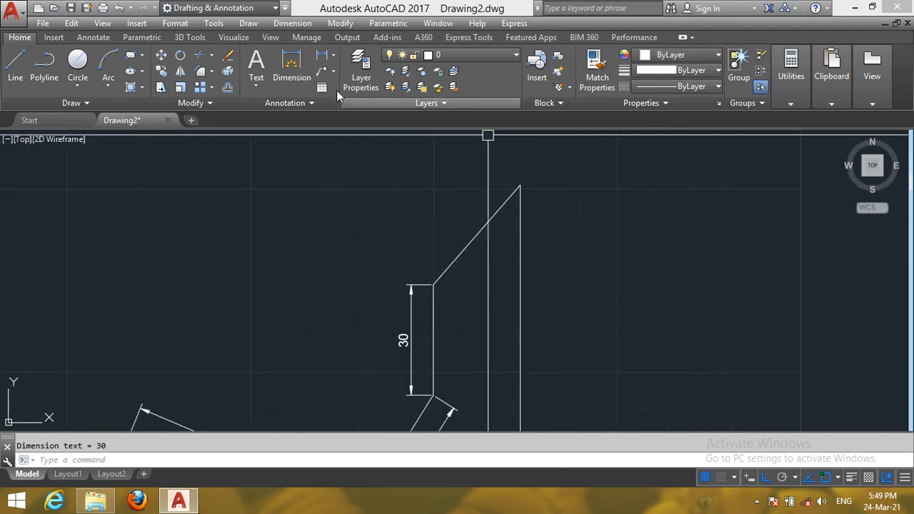
{"action": "left_click", "coordinate": [333, 55]}
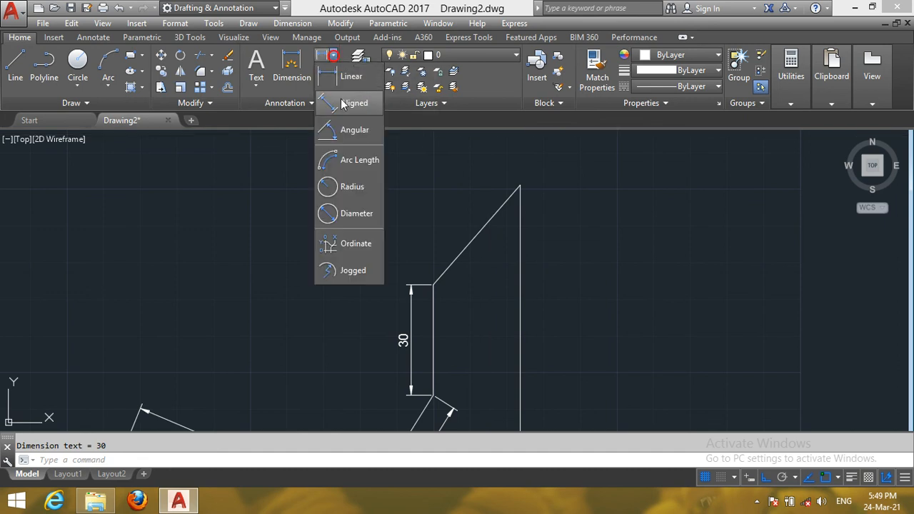
{"action": "left_click", "coordinate": [345, 105]}
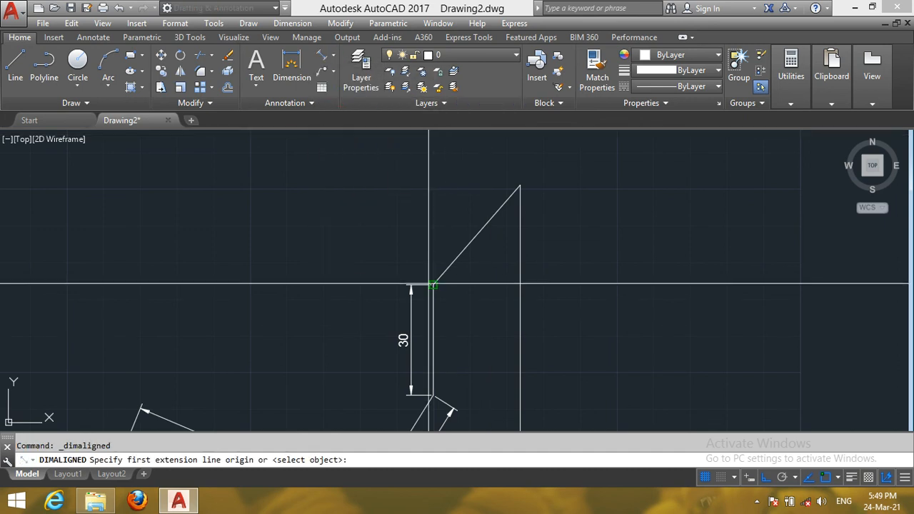
{"action": "left_click", "coordinate": [434, 285]}
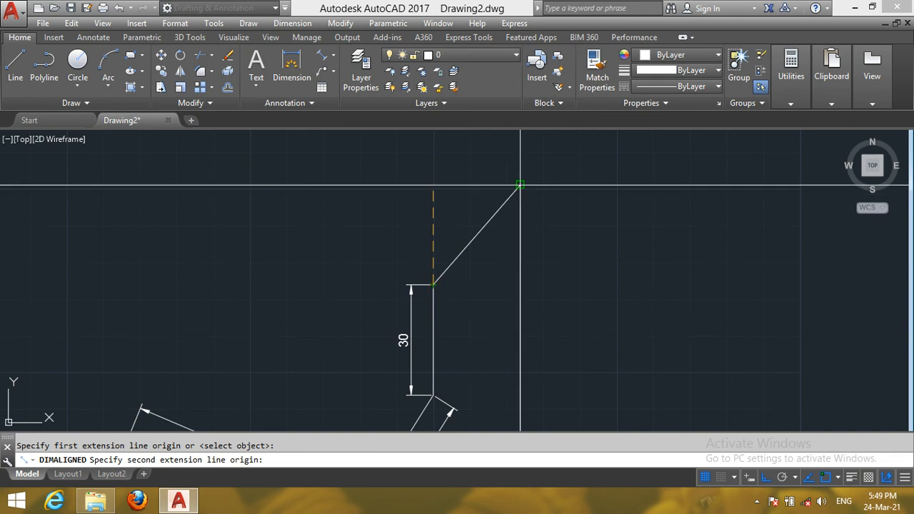
{"action": "left_click", "coordinate": [519, 185]}
{"action": "left_click", "coordinate": [494, 179]}
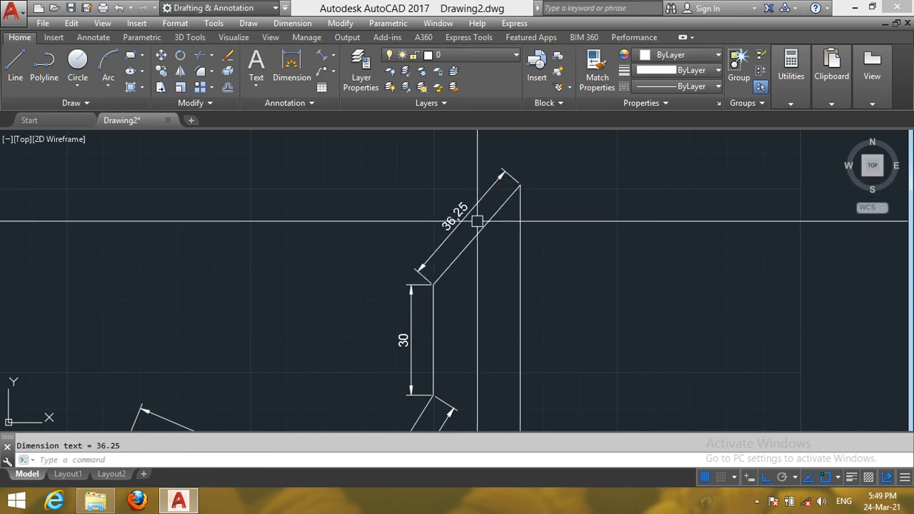
Step: Add a linear dimension to the long vertical side running down from the highest corner, placed just outside the profile
{"action": "scroll", "coordinate": [476, 221], "scroll_direction": "down", "scroll_amount": 6}
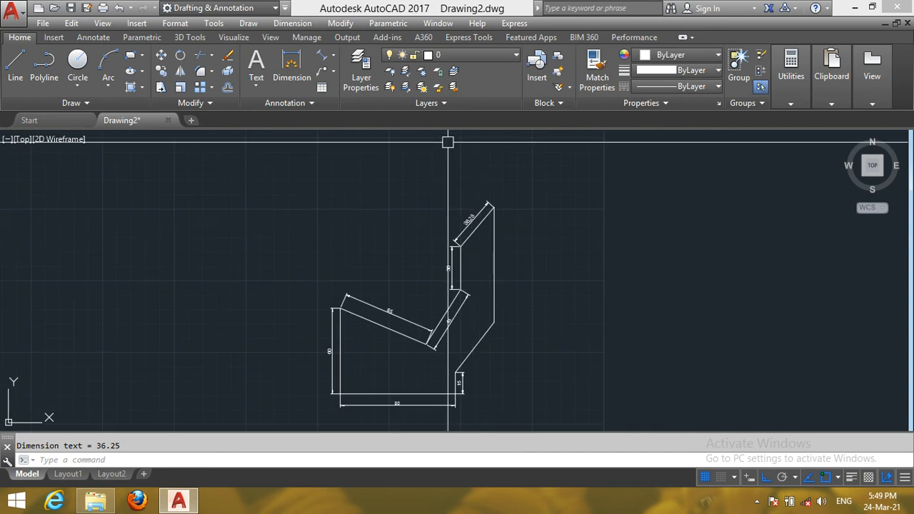
{"action": "scroll", "coordinate": [495, 207], "scroll_direction": "up", "scroll_amount": 4}
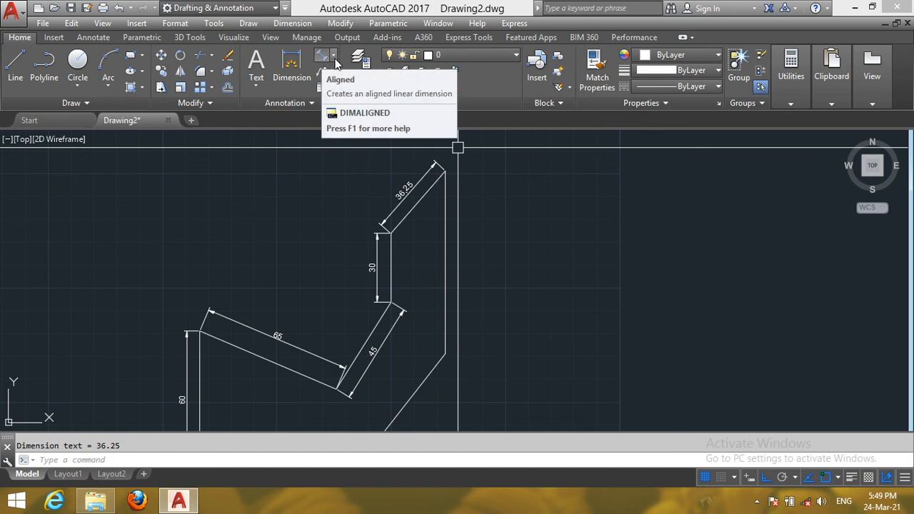
{"action": "left_click", "coordinate": [333, 57]}
{"action": "left_click", "coordinate": [348, 79]}
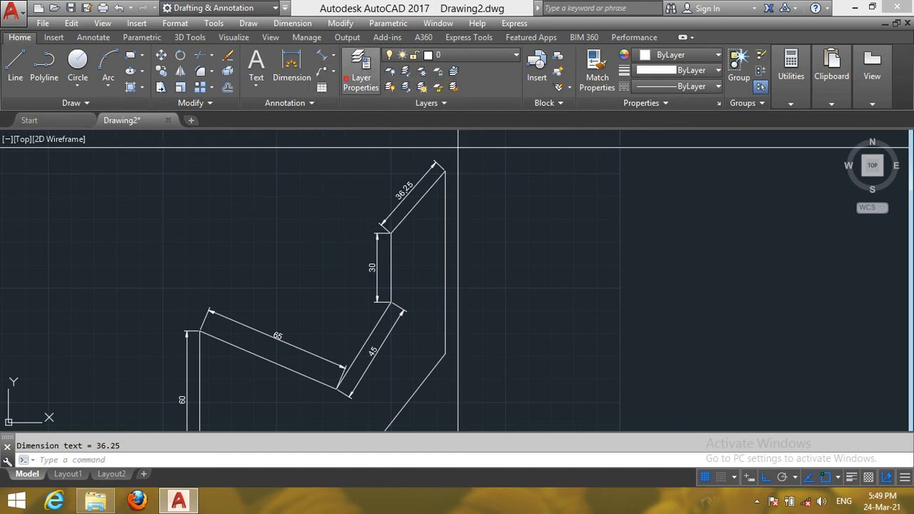
{"action": "left_click", "coordinate": [445, 172]}
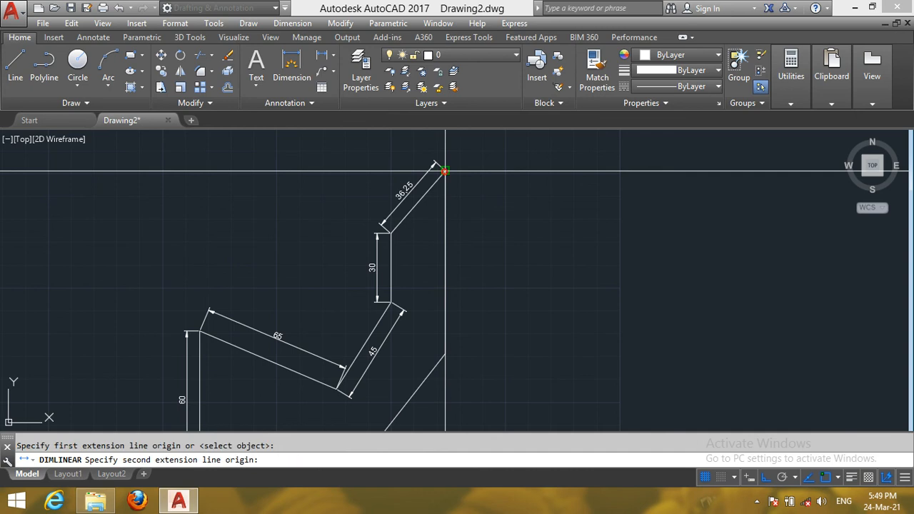
{"action": "left_click", "coordinate": [444, 355]}
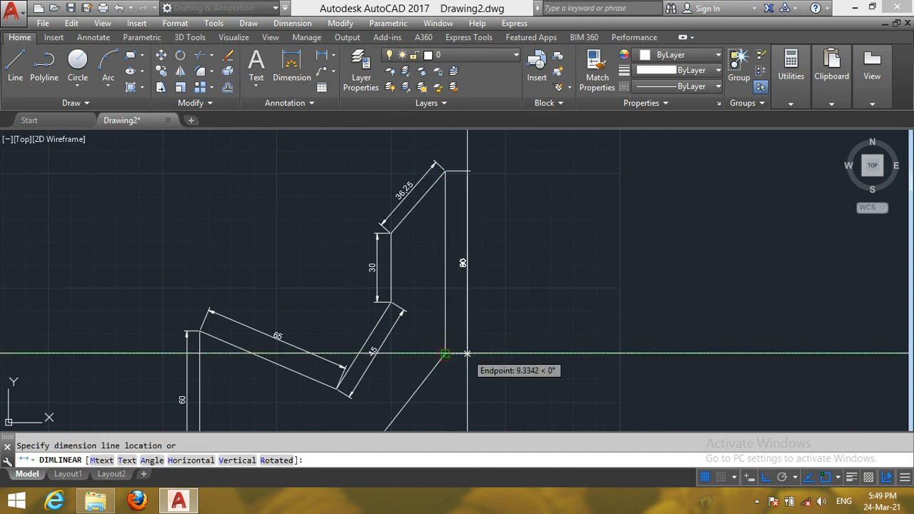
{"action": "left_click", "coordinate": [465, 368]}
{"action": "scroll", "coordinate": [477, 281], "scroll_direction": "up", "scroll_amount": 2}
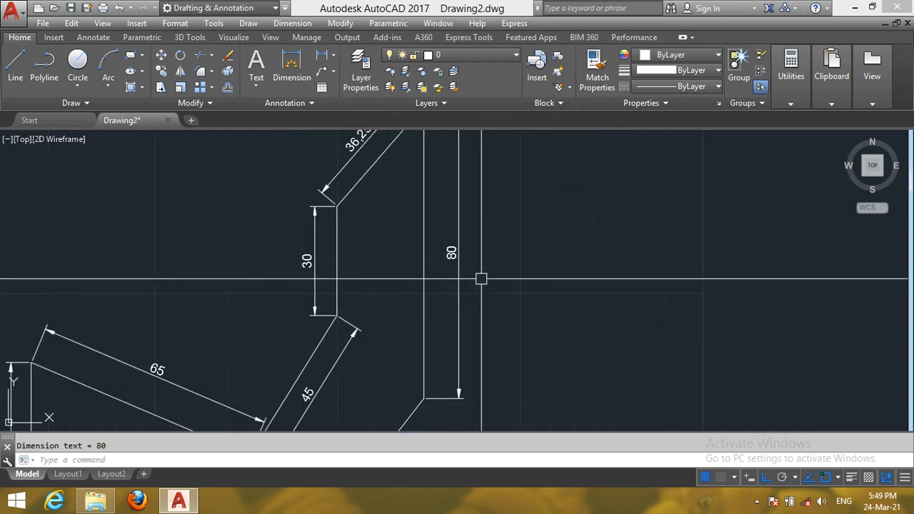
{"action": "scroll", "coordinate": [481, 279], "scroll_direction": "down", "scroll_amount": 2}
{"action": "scroll", "coordinate": [484, 274], "scroll_direction": "up", "scroll_amount": 2}
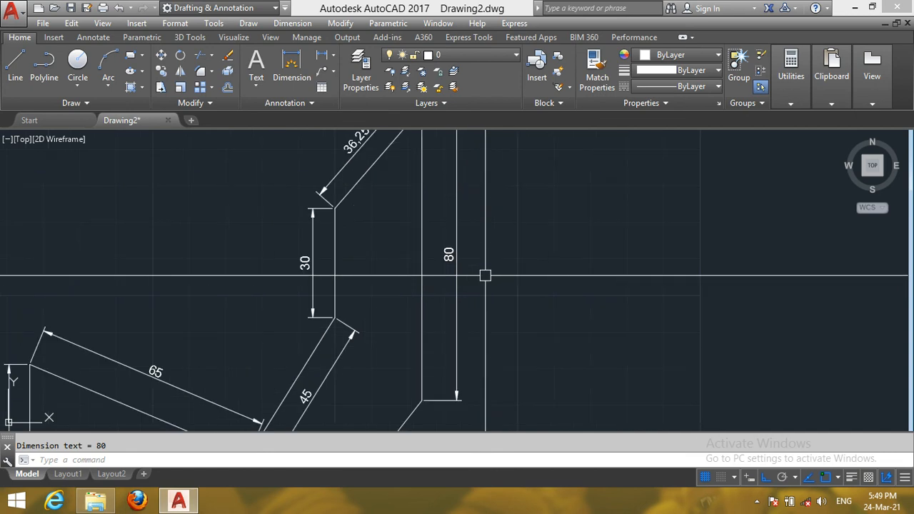
{"action": "scroll", "coordinate": [483, 276], "scroll_direction": "down", "scroll_amount": 2}
{"action": "left_click_drag", "start_coordinate": [483, 276], "coordinate": [488, 231]}
{"action": "scroll", "coordinate": [488, 231], "scroll_direction": "down", "scroll_amount": 2}
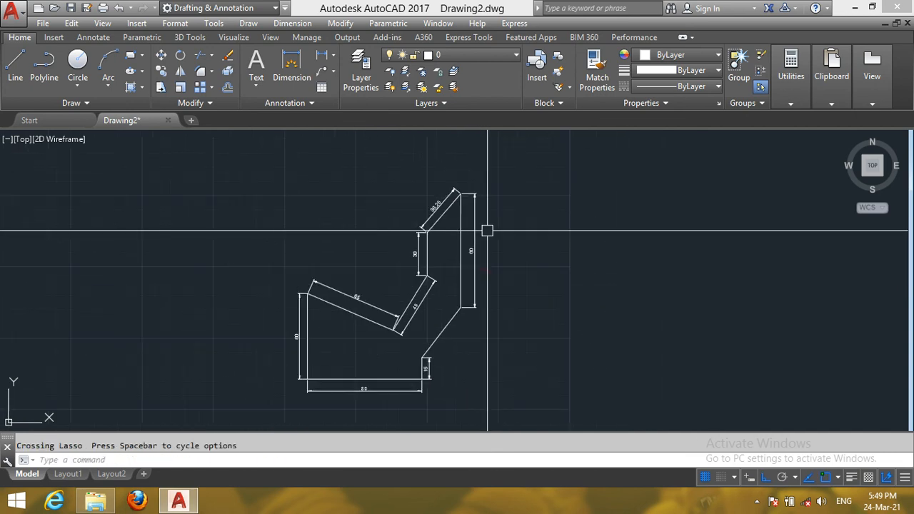
Step: Add an aligned dimension to the inclined edge between the base's short vertical segment and the long vertical side, placed outside the profile
{"action": "scroll", "coordinate": [525, 363], "scroll_direction": "up", "scroll_amount": 2}
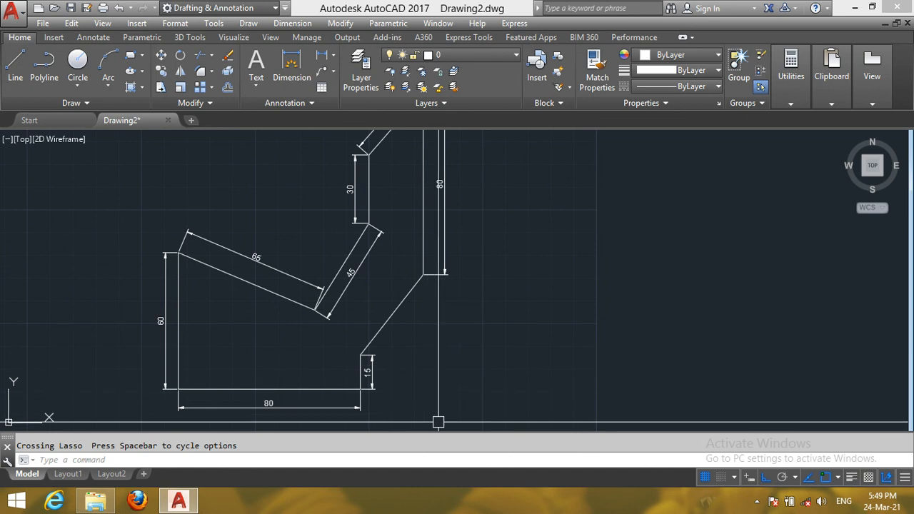
{"action": "scroll", "coordinate": [430, 402], "scroll_direction": "up", "scroll_amount": 2}
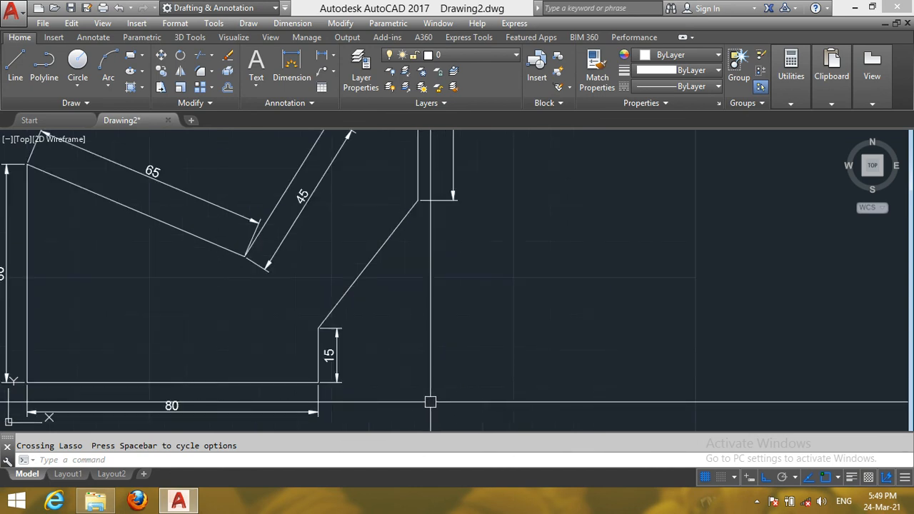
{"action": "scroll", "coordinate": [430, 402], "scroll_direction": "down", "scroll_amount": 4}
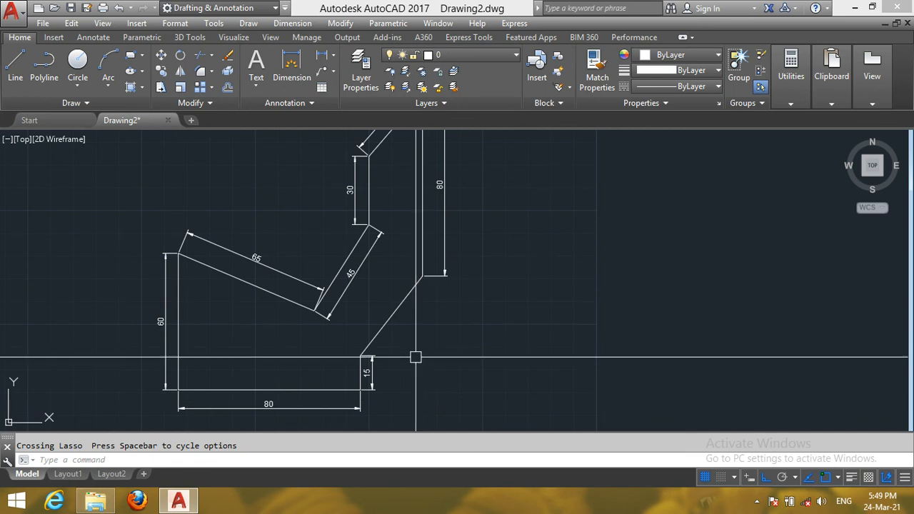
{"action": "scroll", "coordinate": [408, 379], "scroll_direction": "up", "scroll_amount": 4}
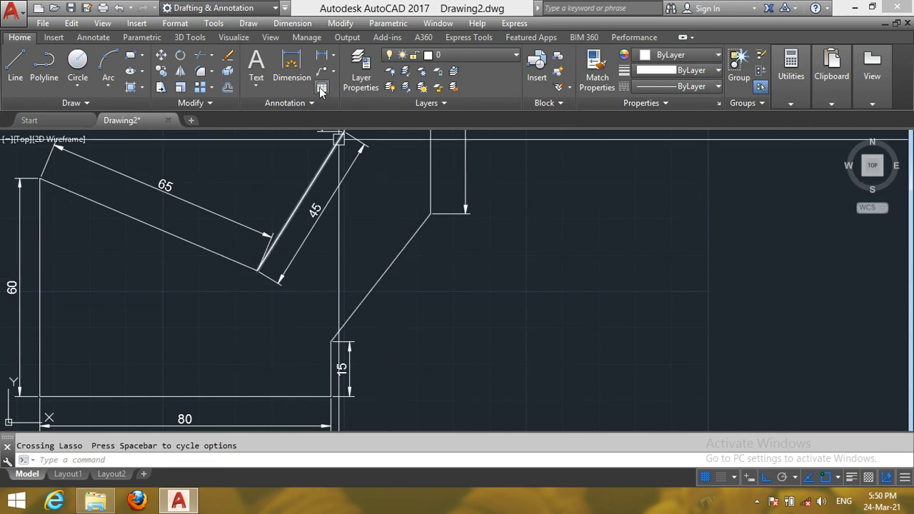
{"action": "left_click", "coordinate": [335, 57]}
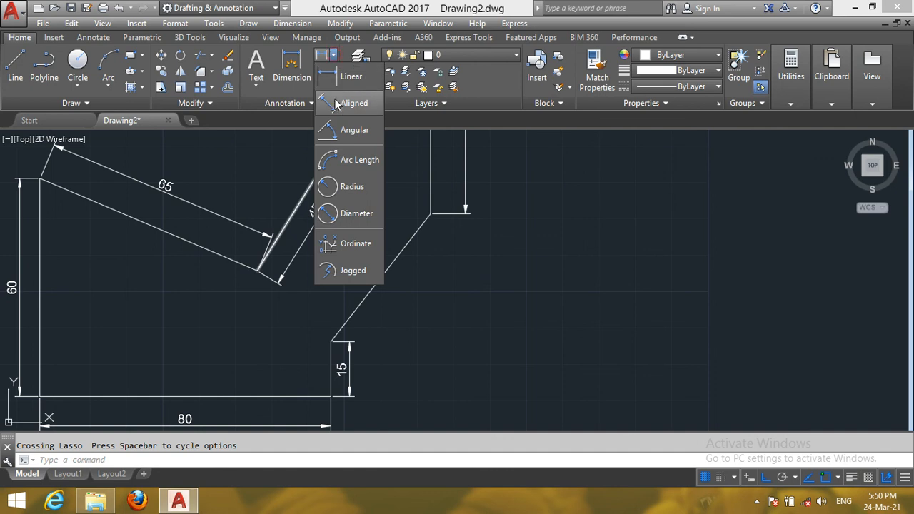
{"action": "left_click", "coordinate": [330, 100]}
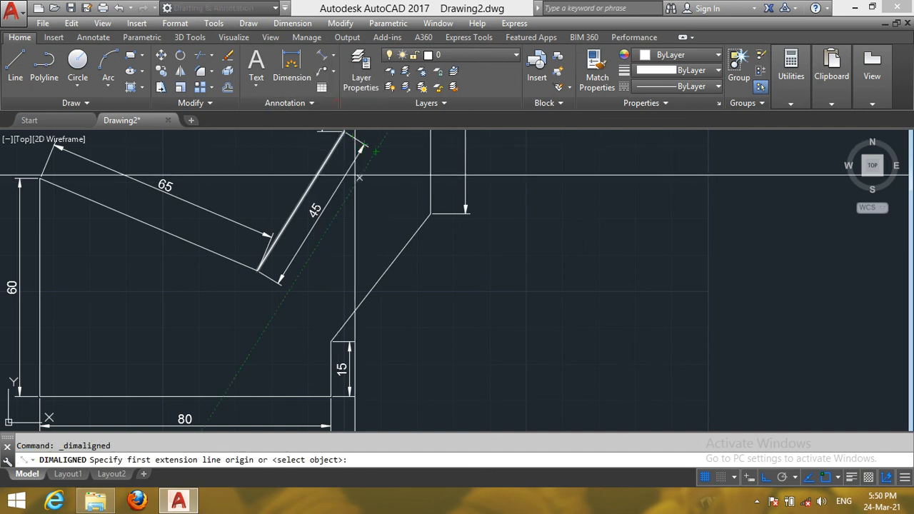
{"action": "left_click", "coordinate": [332, 342]}
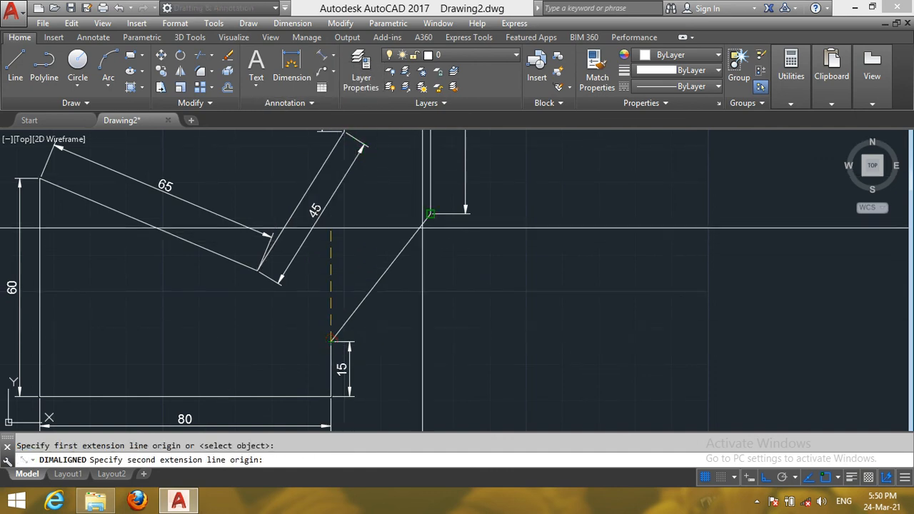
{"action": "left_click", "coordinate": [431, 213]}
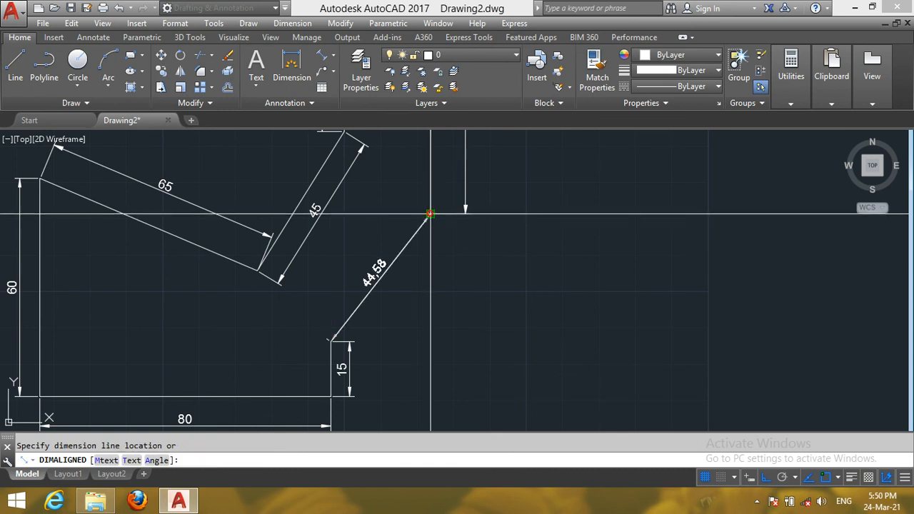
{"action": "left_click", "coordinate": [447, 250]}
{"action": "scroll", "coordinate": [394, 357], "scroll_direction": "up", "scroll_amount": 2}
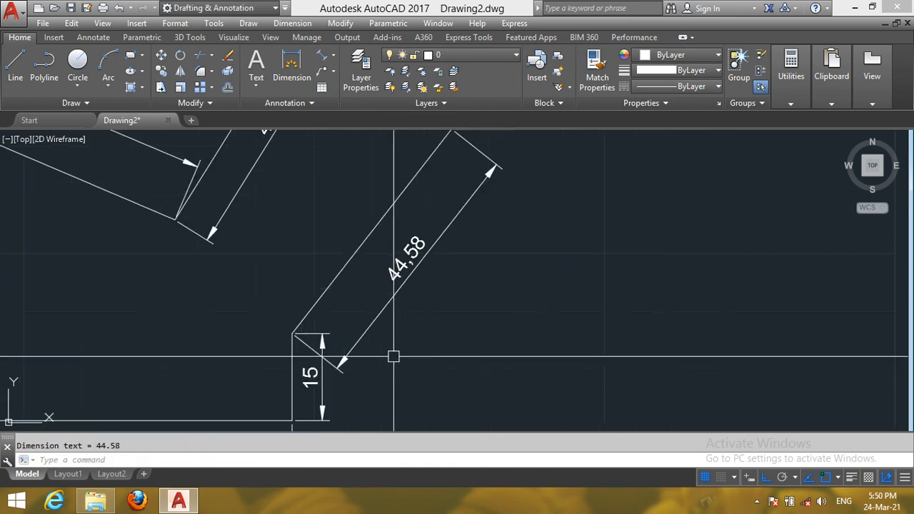
{"action": "scroll", "coordinate": [394, 356], "scroll_direction": "down", "scroll_amount": 4}
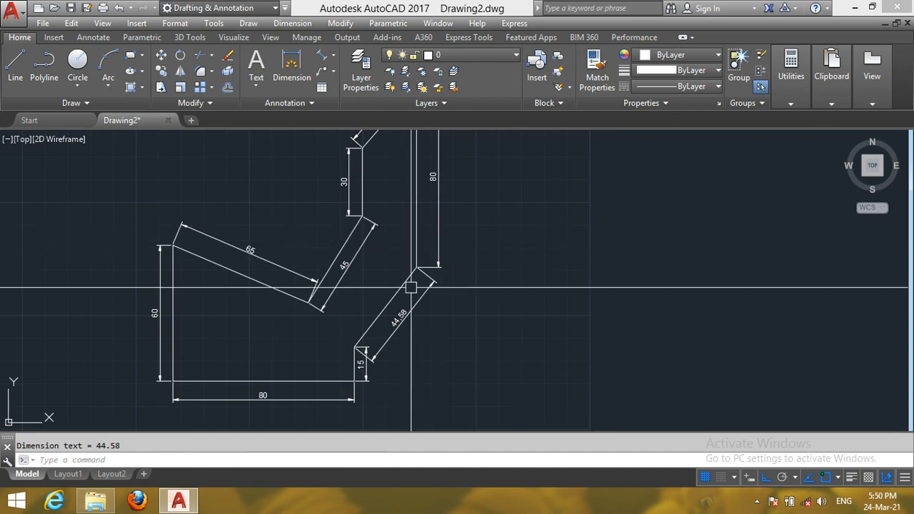
{"action": "left_click", "coordinate": [321, 58]}
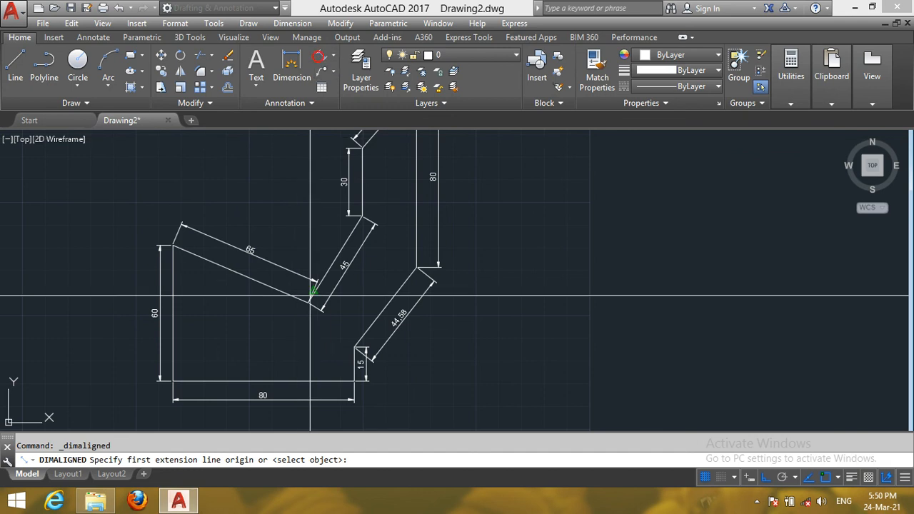
{"action": "scroll", "coordinate": [325, 336], "scroll_direction": "up", "scroll_amount": 5}
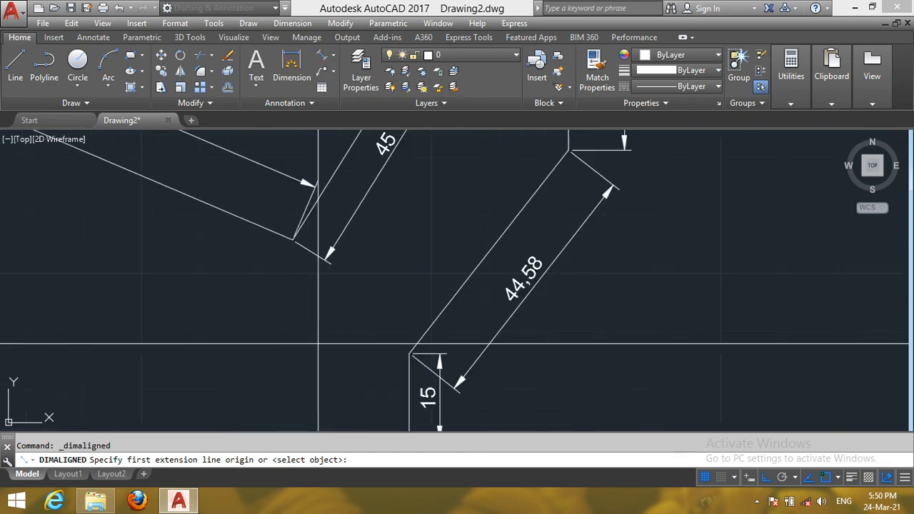
{"action": "scroll", "coordinate": [326, 312], "scroll_direction": "down", "scroll_amount": 2}
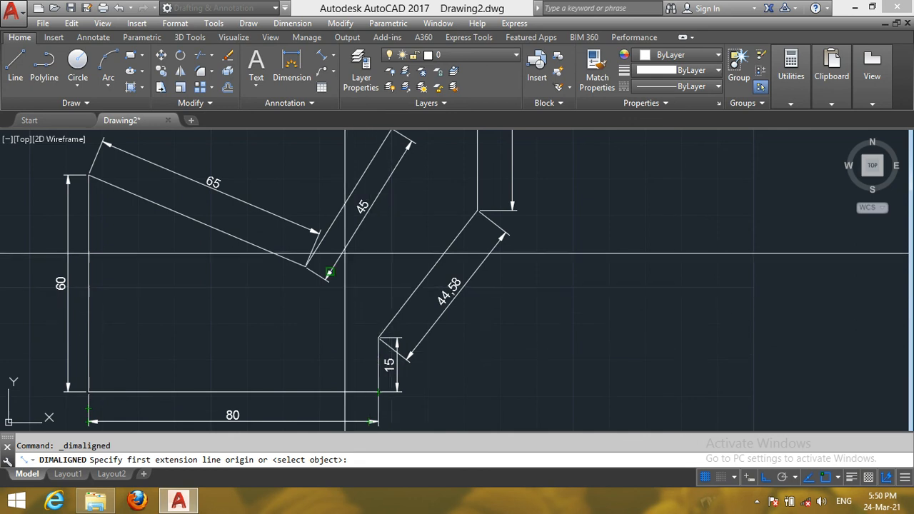
Step: Add an angular dimension between the base's short vertical segment and the adjoining inclined edge, placing the arc just above their shared corner
{"action": "left_click", "coordinate": [334, 59]}
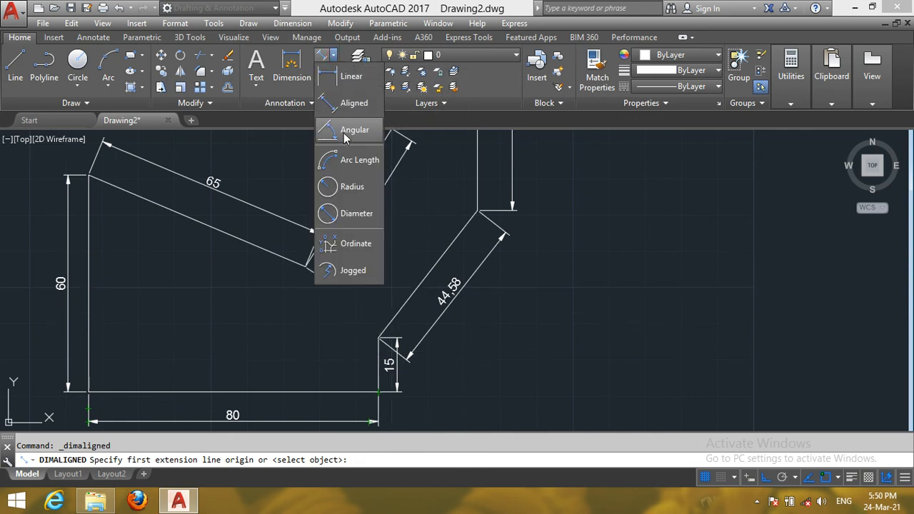
{"action": "left_click", "coordinate": [347, 183]}
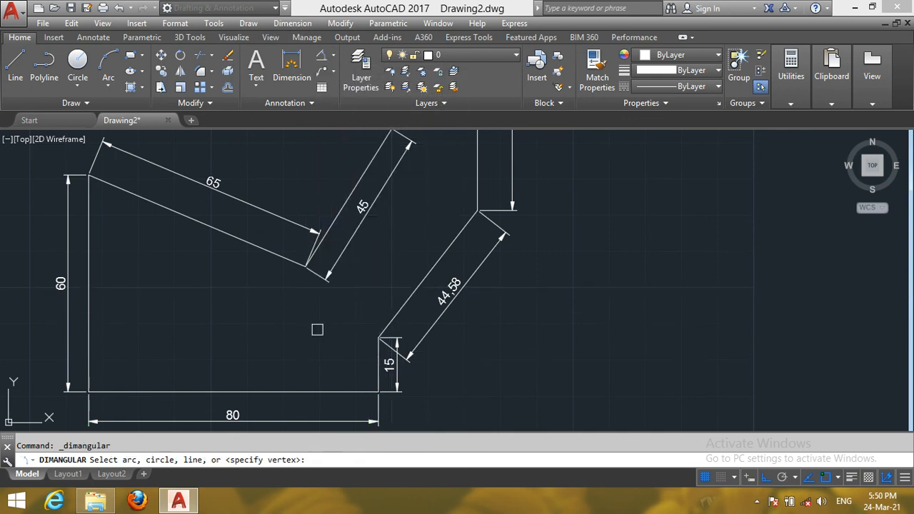
{"action": "left_click", "coordinate": [375, 364]}
{"action": "left_click", "coordinate": [402, 304]}
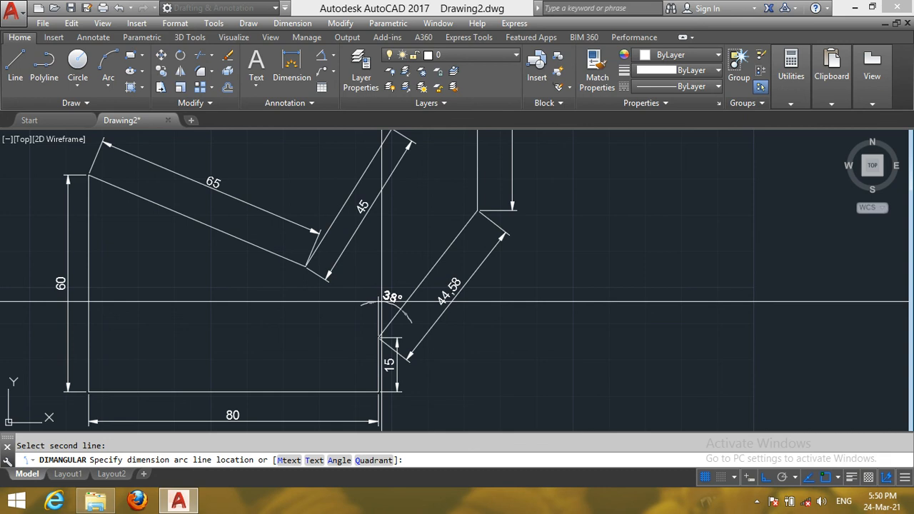
{"action": "left_click", "coordinate": [382, 301]}
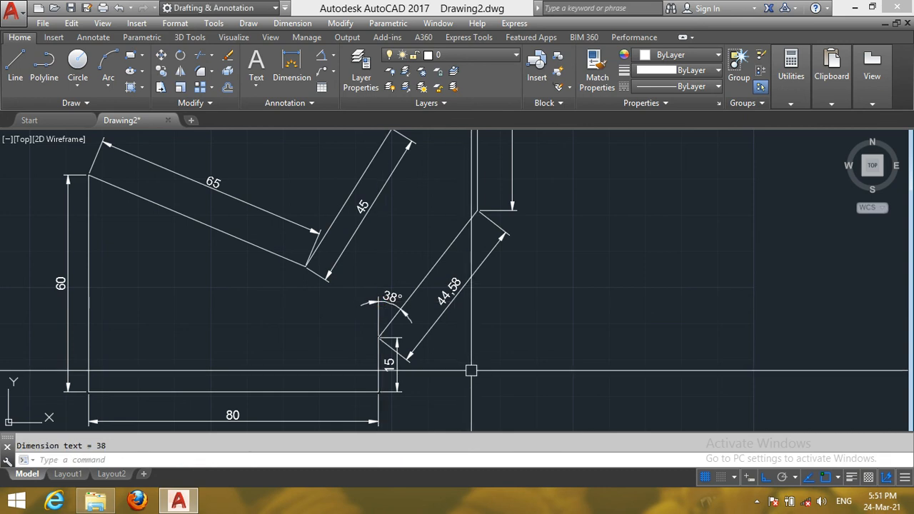
{"action": "scroll", "coordinate": [429, 236], "scroll_direction": "down", "scroll_amount": 3}
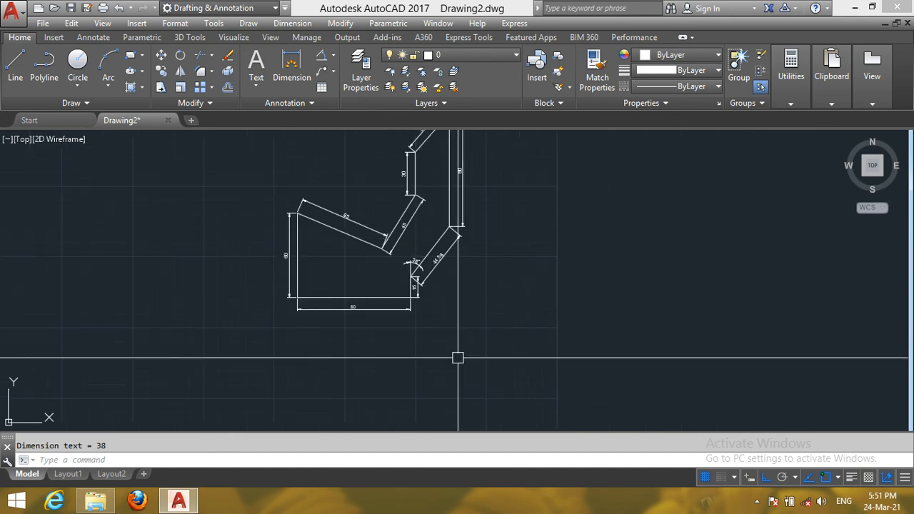
{"action": "scroll", "coordinate": [457, 357], "scroll_direction": "down", "scroll_amount": 2}
{"action": "scroll", "coordinate": [458, 180], "scroll_direction": "up", "scroll_amount": 2}
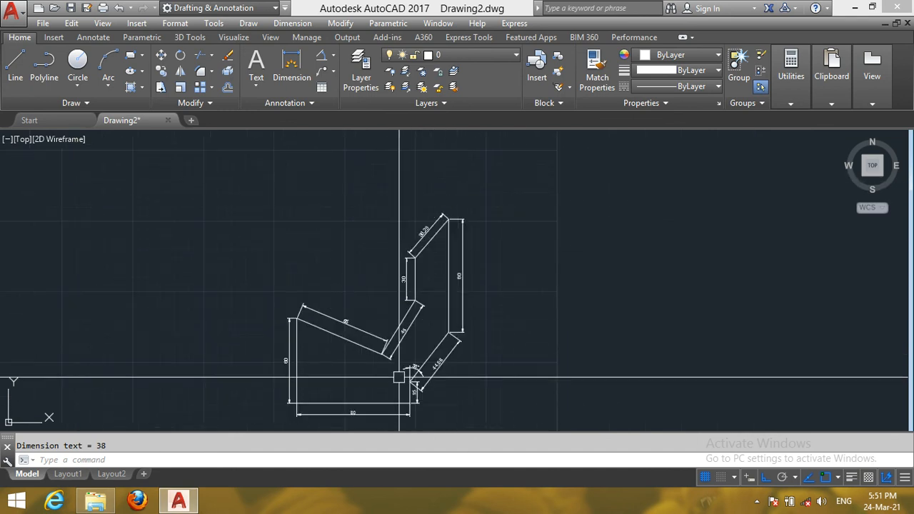
{"action": "scroll", "coordinate": [398, 379], "scroll_direction": "up", "scroll_amount": 2}
{"action": "scroll", "coordinate": [398, 379], "scroll_direction": "down", "scroll_amount": 2}
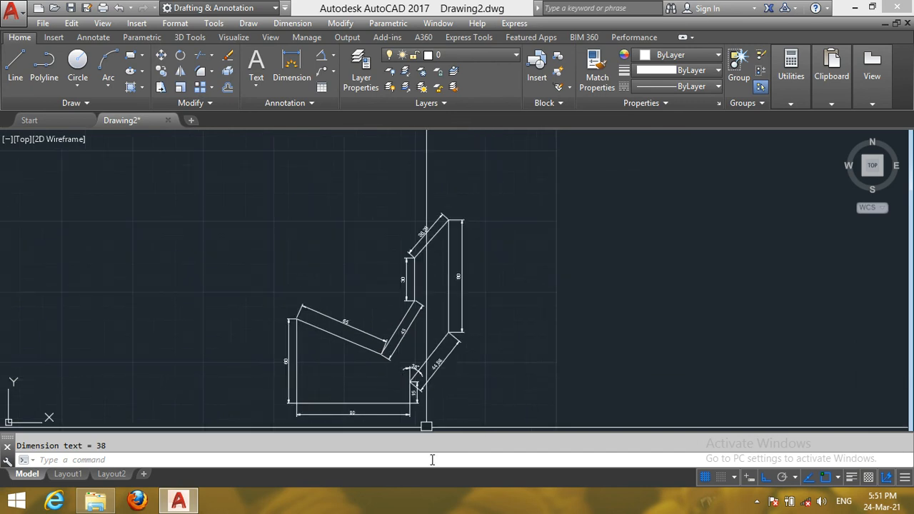
{"action": "scroll", "coordinate": [437, 424], "scroll_direction": "up", "scroll_amount": 2}
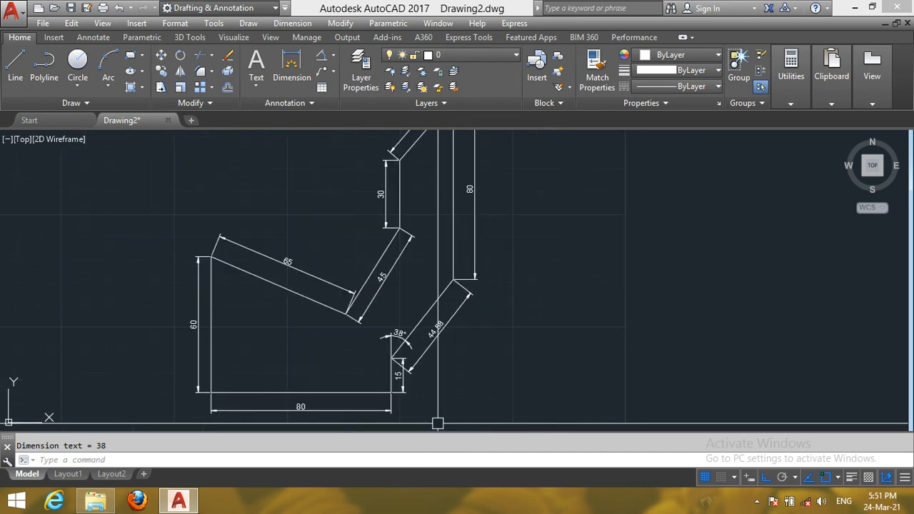
{"action": "scroll", "coordinate": [437, 424], "scroll_direction": "down", "scroll_amount": 2}
{"action": "scroll", "coordinate": [444, 413], "scroll_direction": "up", "scroll_amount": 2}
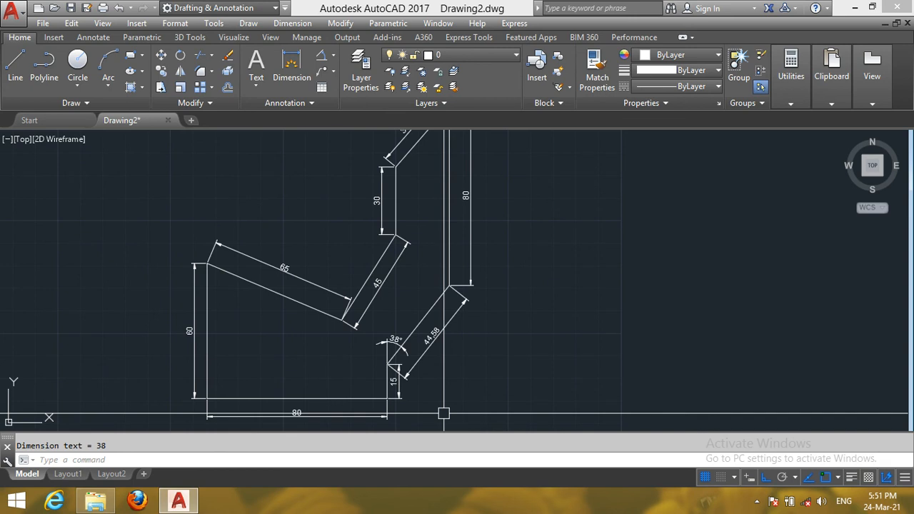
{"action": "left_click", "coordinate": [757, 502]}
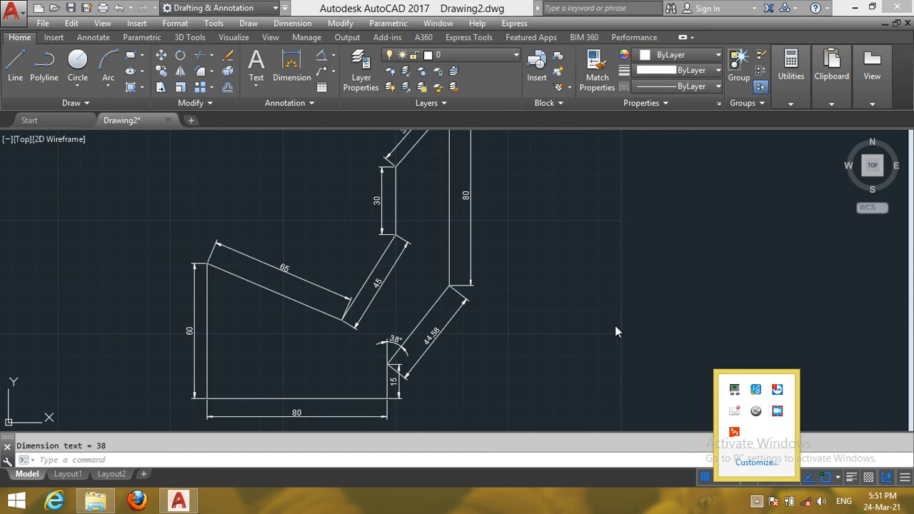
{"action": "left_click", "coordinate": [651, 275]}
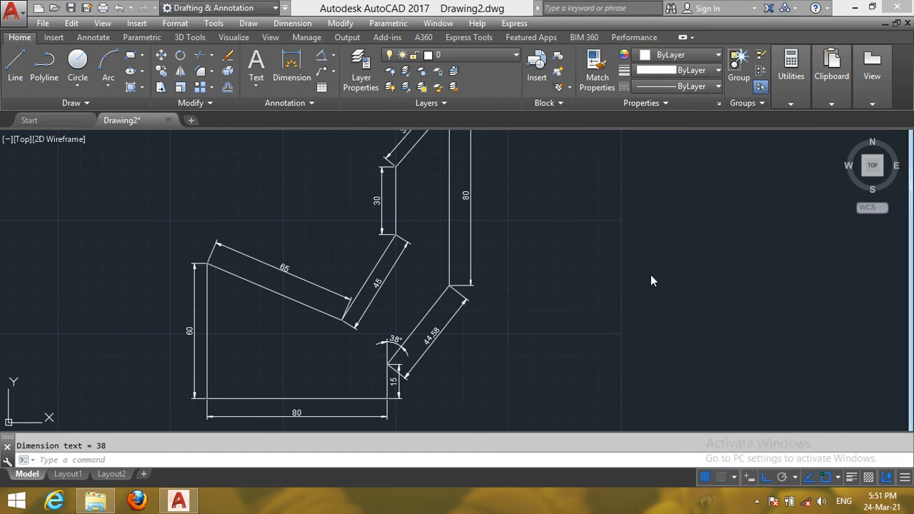
{"action": "scroll", "coordinate": [642, 317], "scroll_direction": "down", "scroll_amount": 2}
{"action": "scroll", "coordinate": [642, 317], "scroll_direction": "down", "scroll_amount": 4}
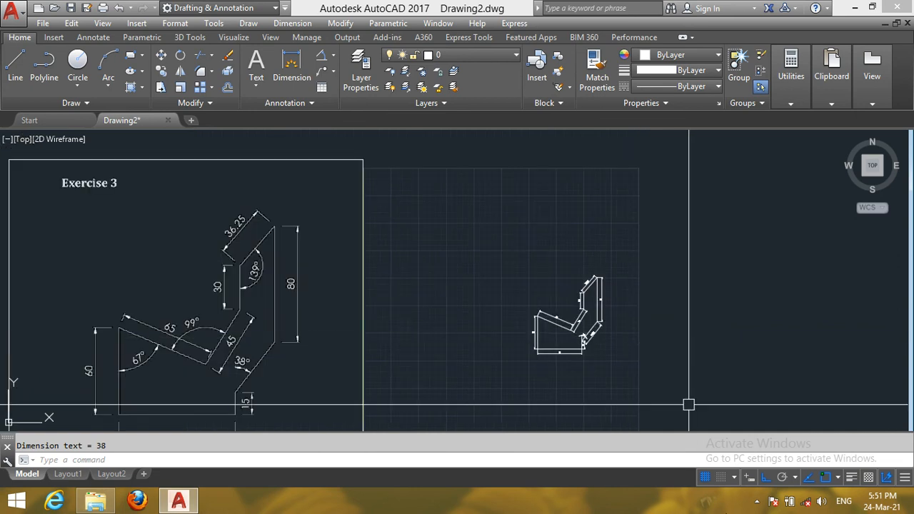
{"action": "left_click", "coordinate": [757, 502]}
{"action": "left_click", "coordinate": [776, 412]}
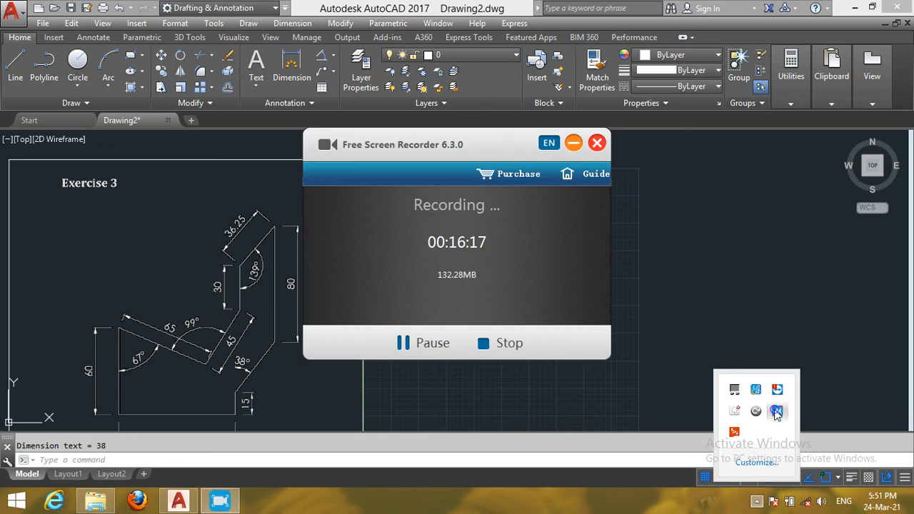